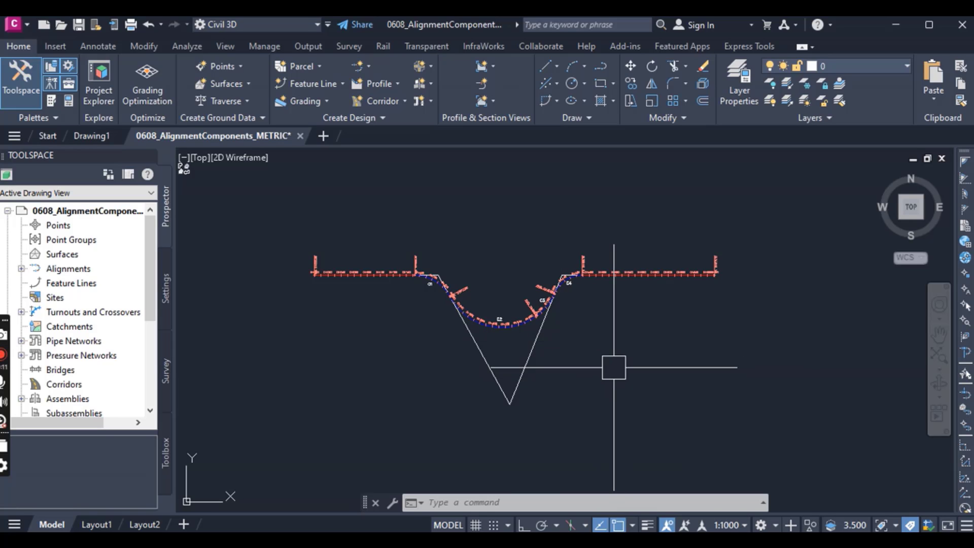
# Examine the Reverse-Compound alignment and its curves C1 to C4 between the two straight tangents.
pyautogui.scroll(5, 541, 320)
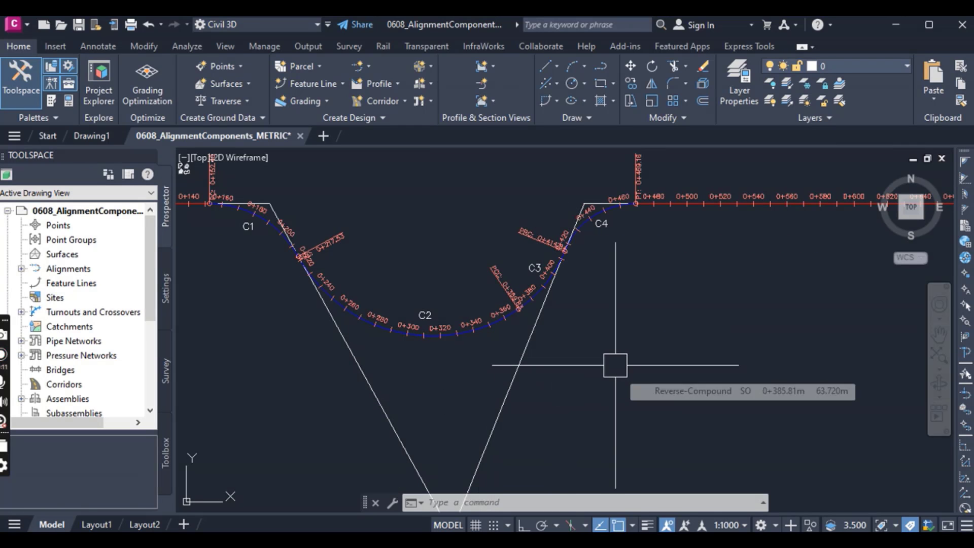
pyautogui.scroll(-2, 615, 366)
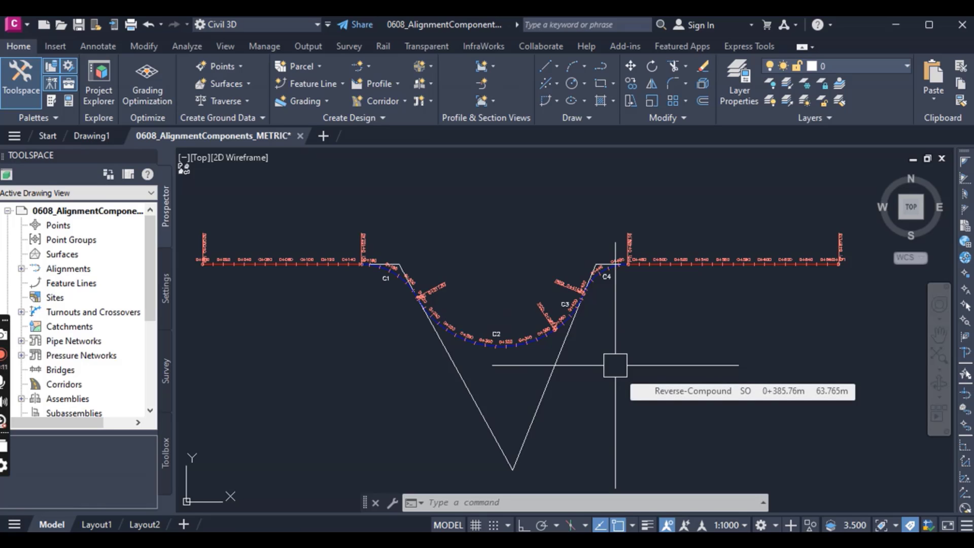
pyautogui.scroll(-2, 594, 335)
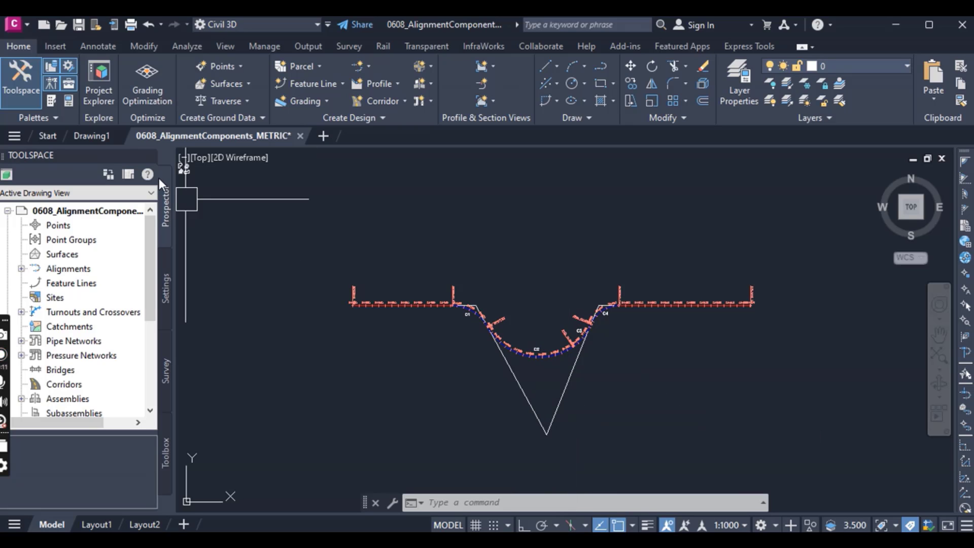
pyautogui.moveTo(197, 143)
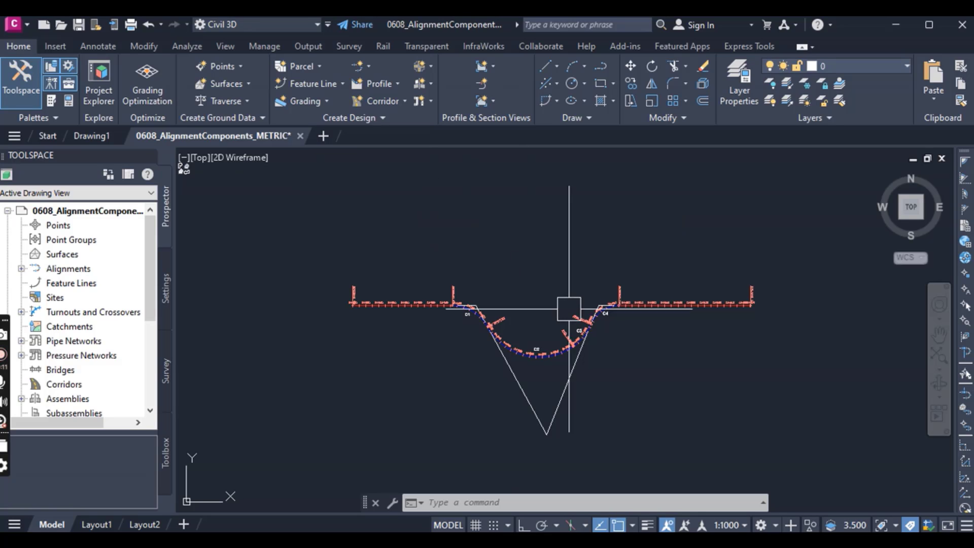
pyautogui.scroll(2, 602, 355)
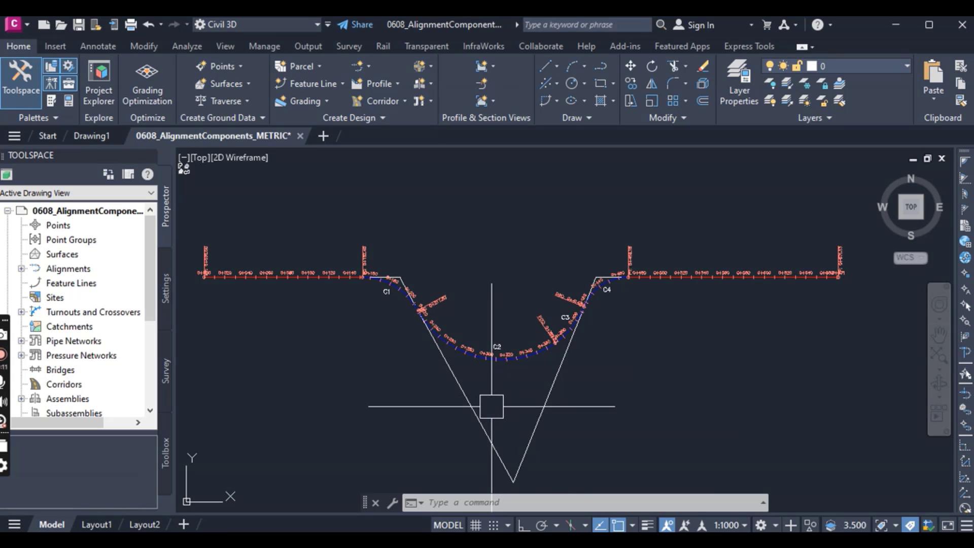
pyautogui.scroll(-2, 492, 404)
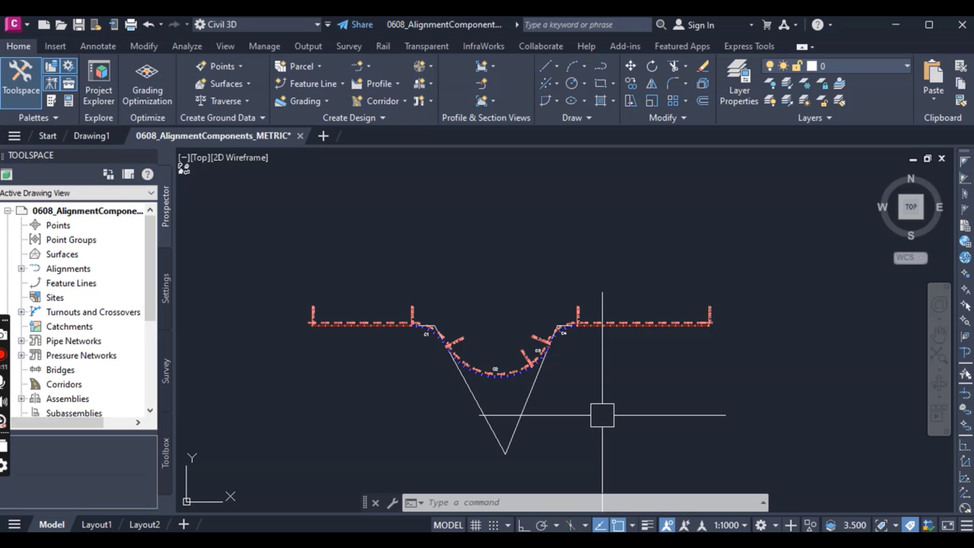
pyautogui.moveTo(602, 415)
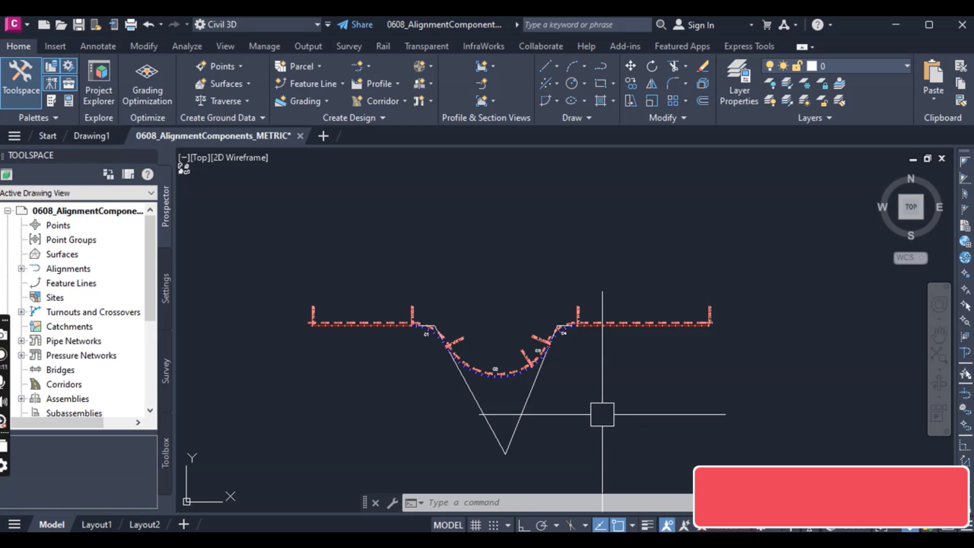
pyautogui.scroll(2, 536, 413)
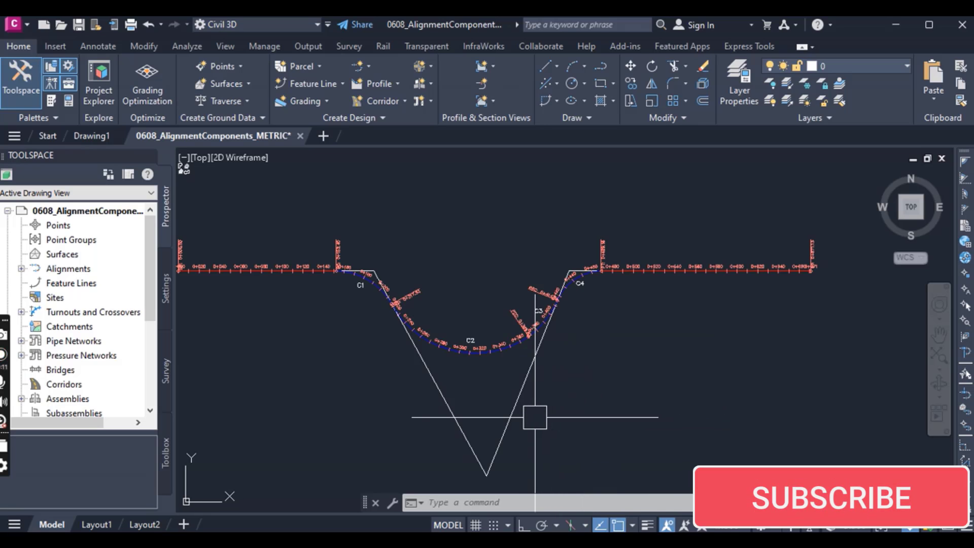
pyautogui.scroll(-2, 304, 292)
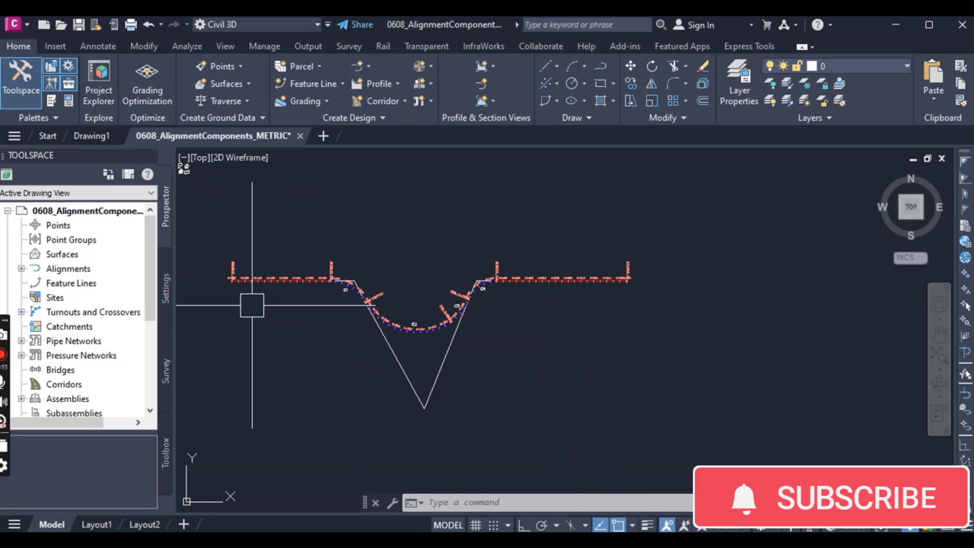
pyautogui.scroll(2, 247, 291)
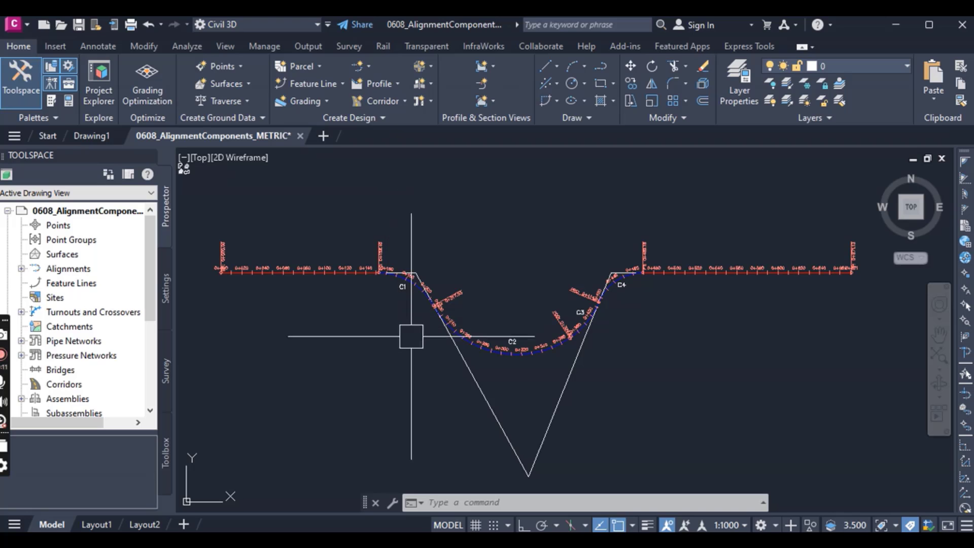
pyautogui.scroll(-2, 583, 379)
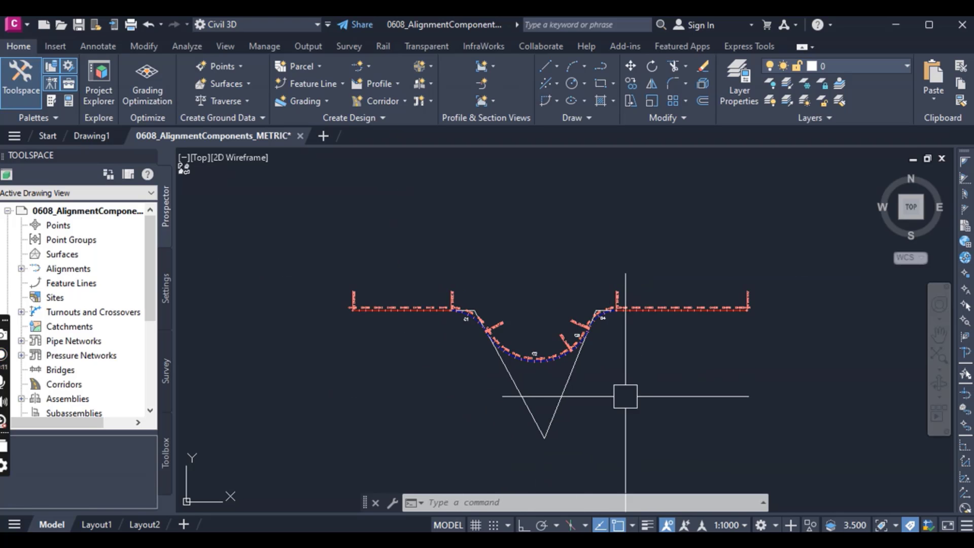
pyautogui.scroll(3, 628, 378)
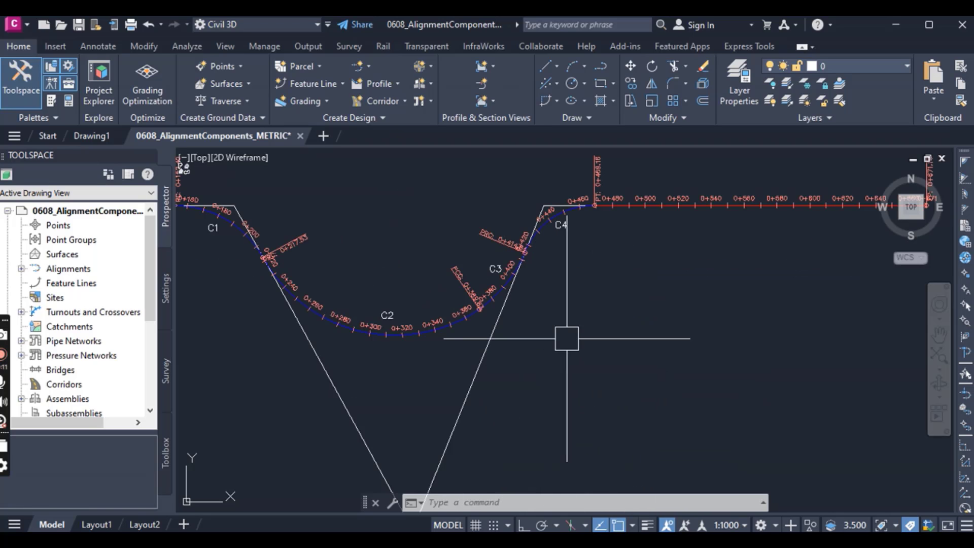
pyautogui.scroll(-2, 583, 385)
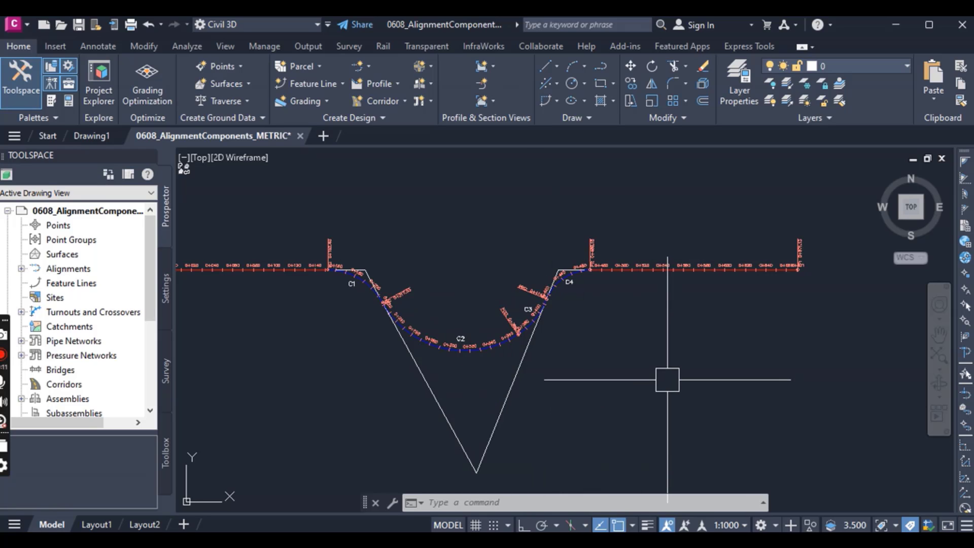
pyautogui.scroll(-1, 603, 339)
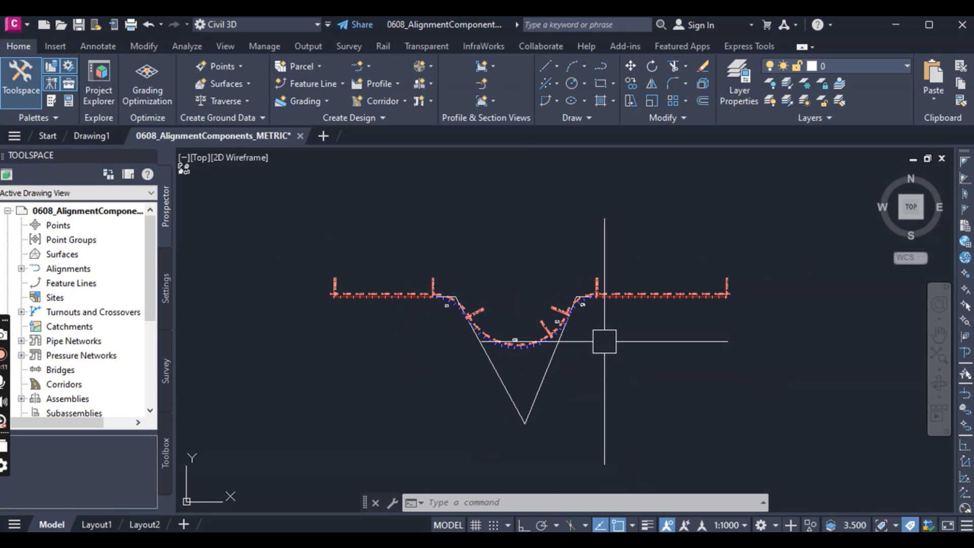
pyautogui.scroll(2, 603, 344)
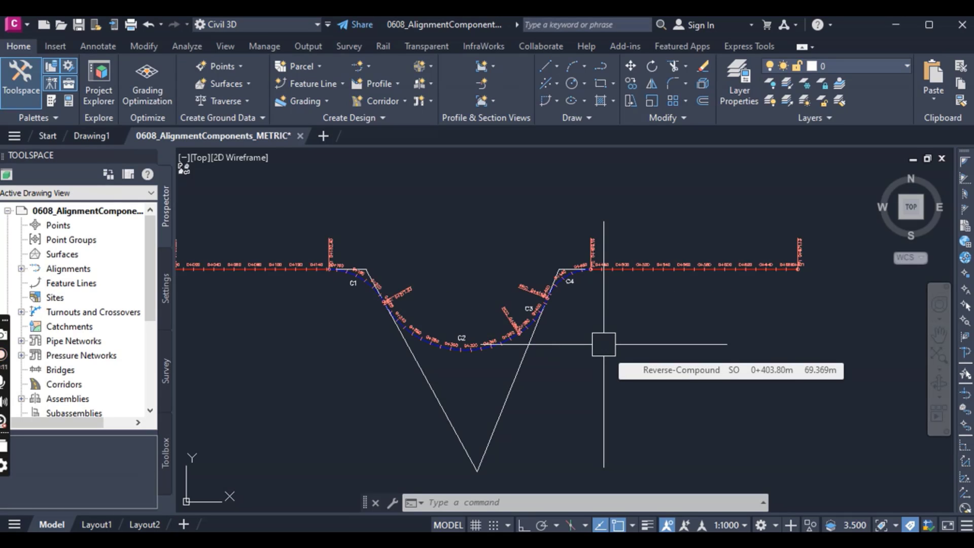
# Select the Reverse-Compound alignment at curve C2 and open it in the Geometry Editor.
pyautogui.scroll(3, 452, 359)
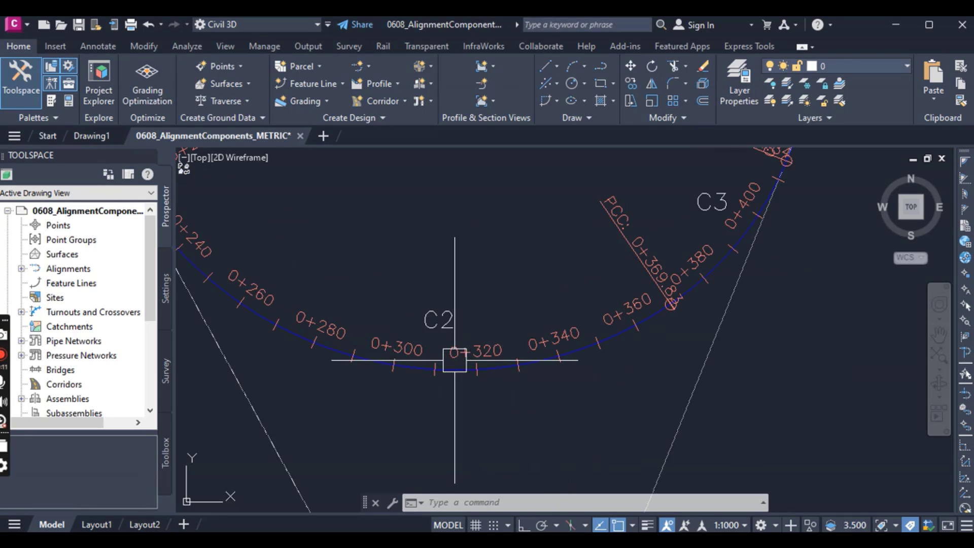
pyautogui.click(474, 363)
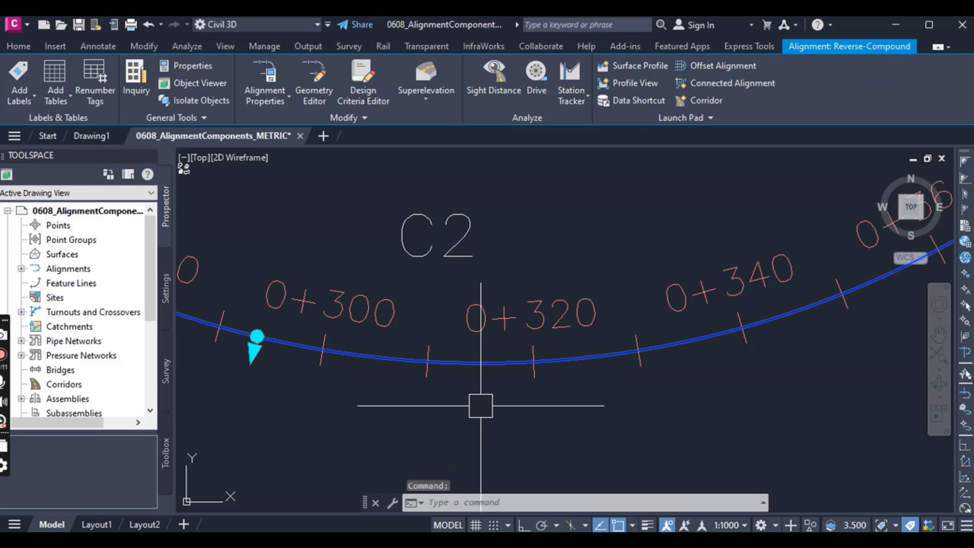
pyautogui.scroll(-3, 492, 327)
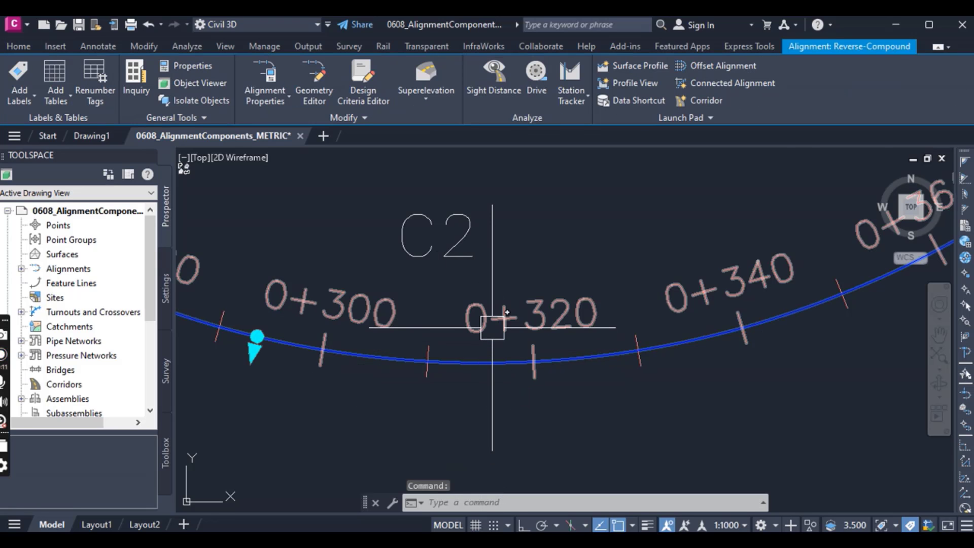
pyautogui.scroll(-5, 492, 327)
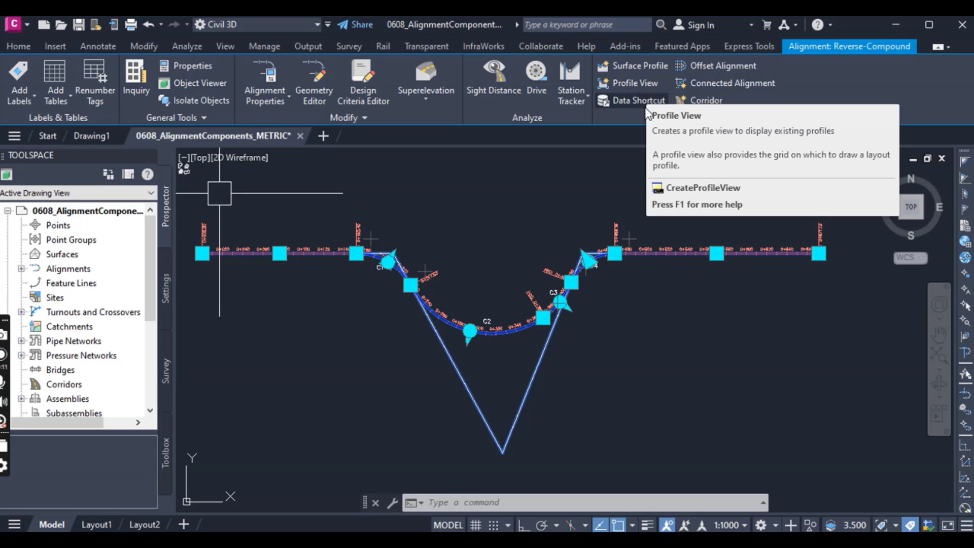
pyautogui.click(312, 87)
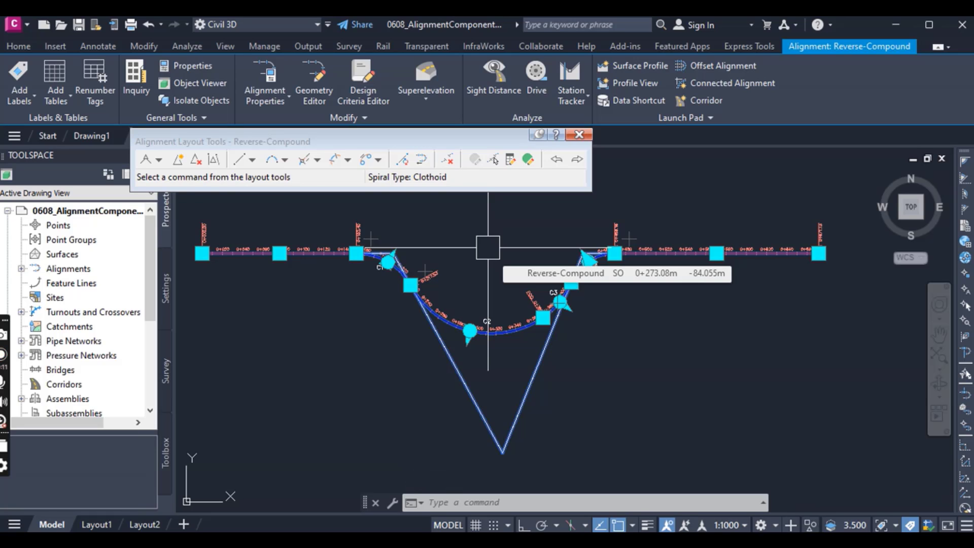
# Delete the curve C2 sub-entity from the Reverse-Compound alignment and check the remaining segments.
pyautogui.click(448, 163)
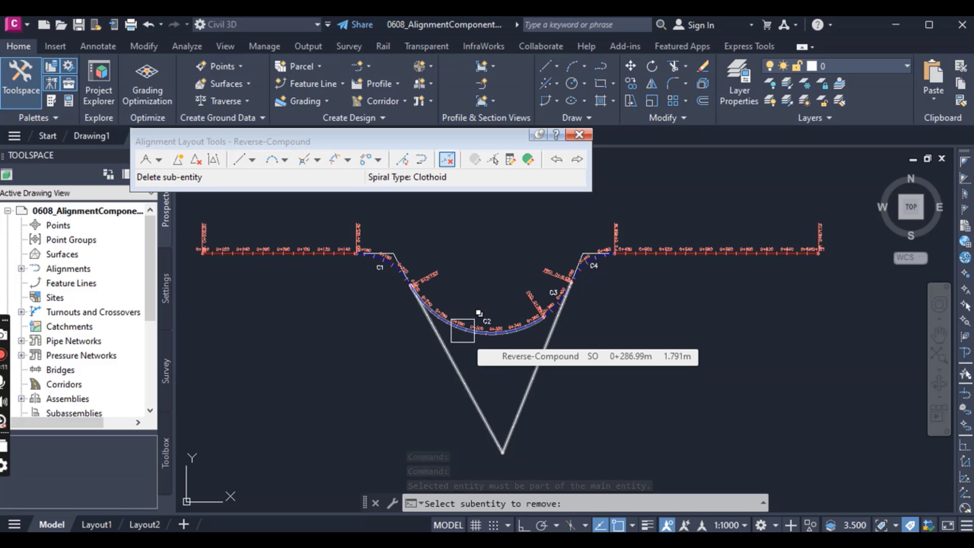
pyautogui.scroll(10, 472, 329)
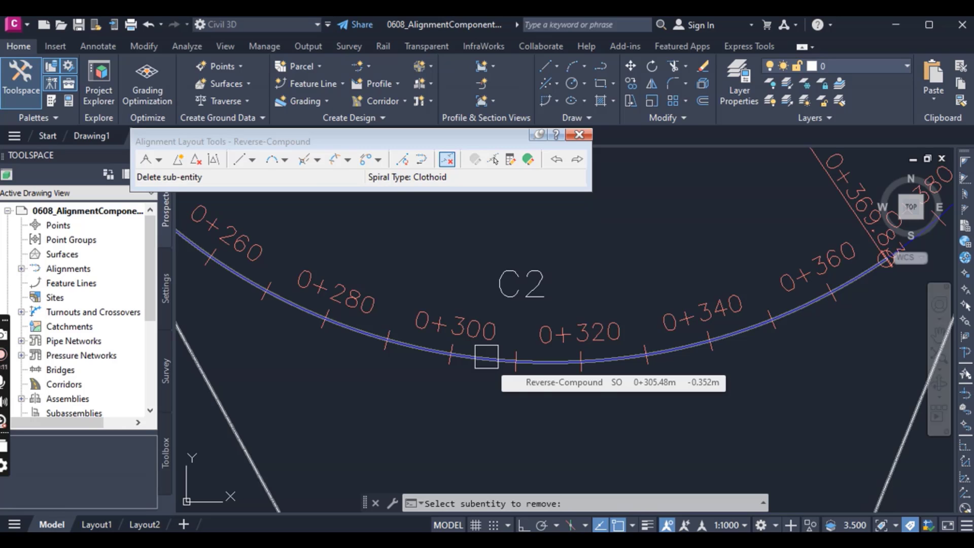
pyautogui.click(483, 361)
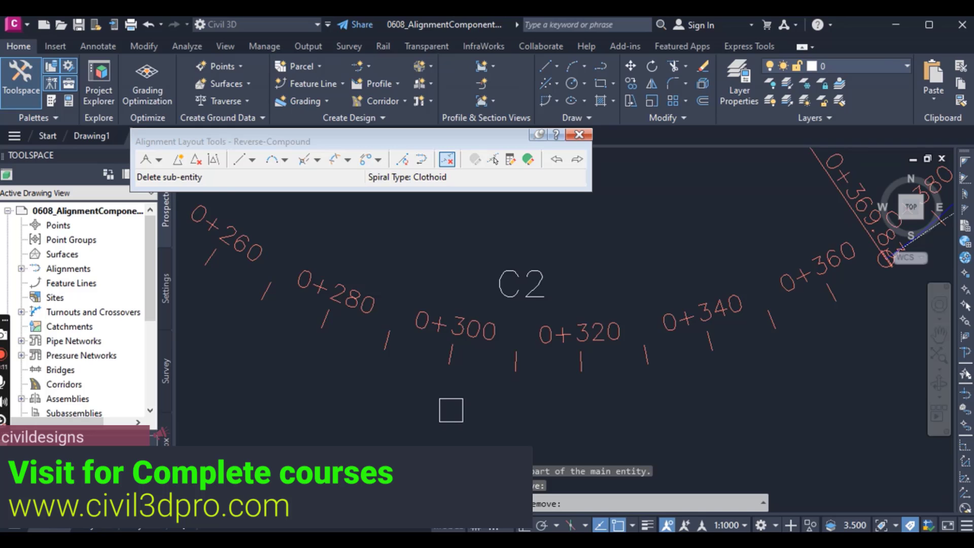
pyautogui.scroll(-5, 451, 410)
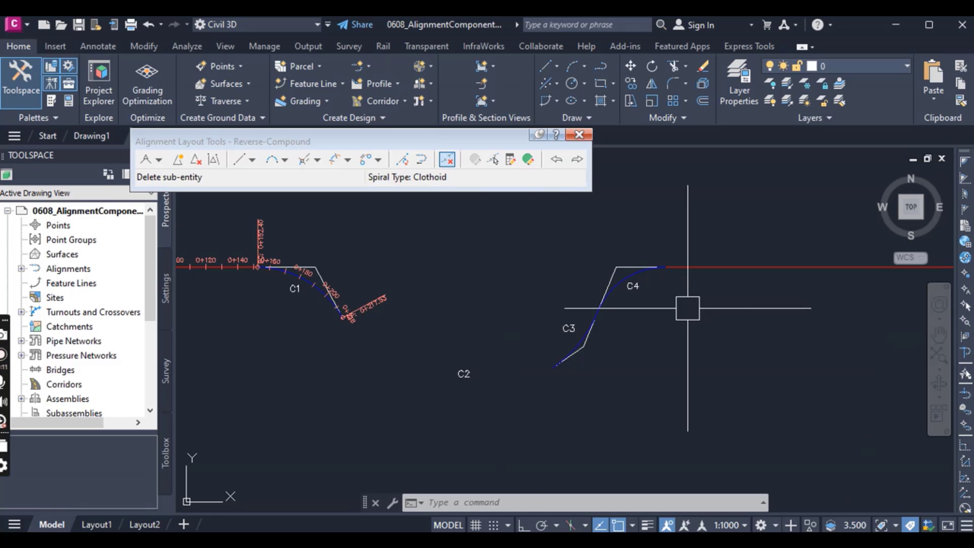
pyautogui.click(710, 260)
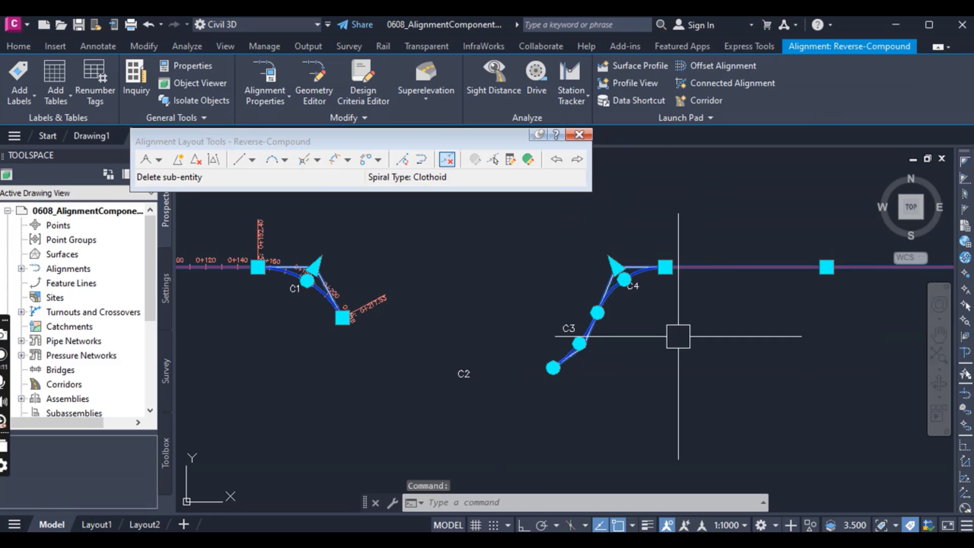
pyautogui.press('Escape')
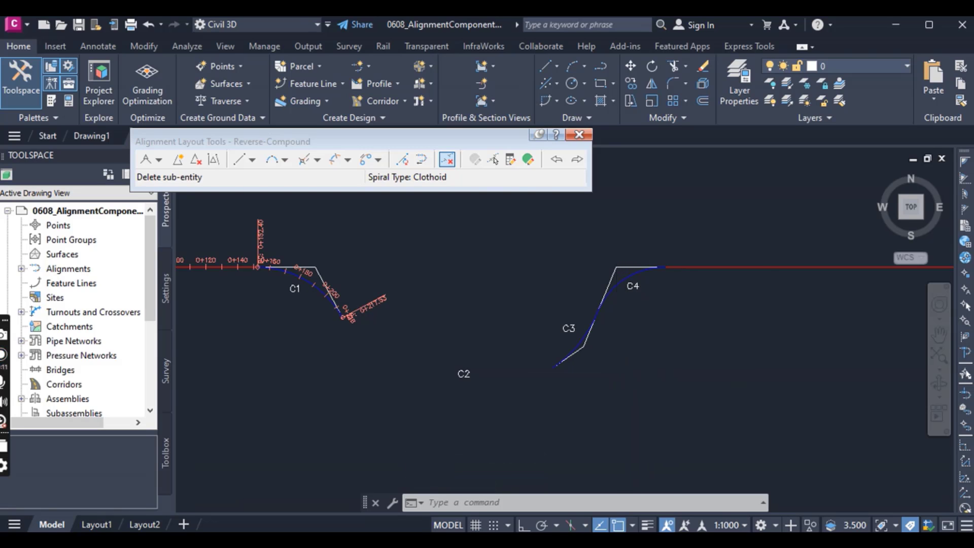
pyautogui.scroll(-2, 616, 381)
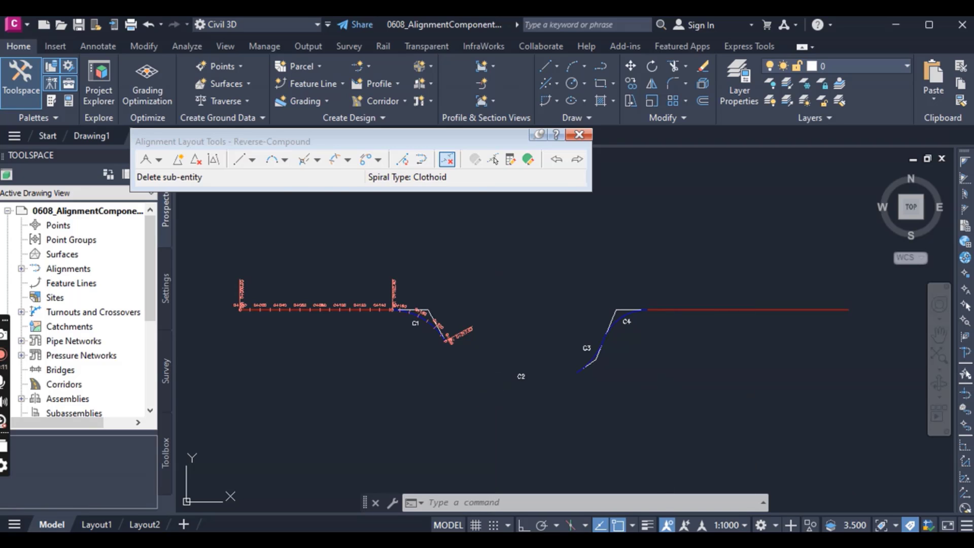
# Start a Floating Line with Spiral (From curve end, length) attached to curve C3, with a spiral in length of 30.48 m.
pyautogui.click(317, 161)
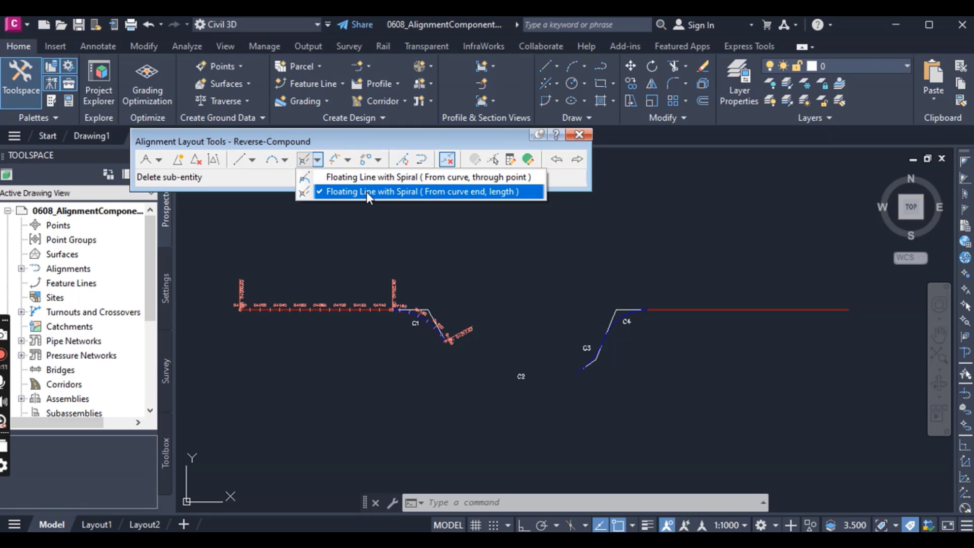
pyautogui.click(464, 191)
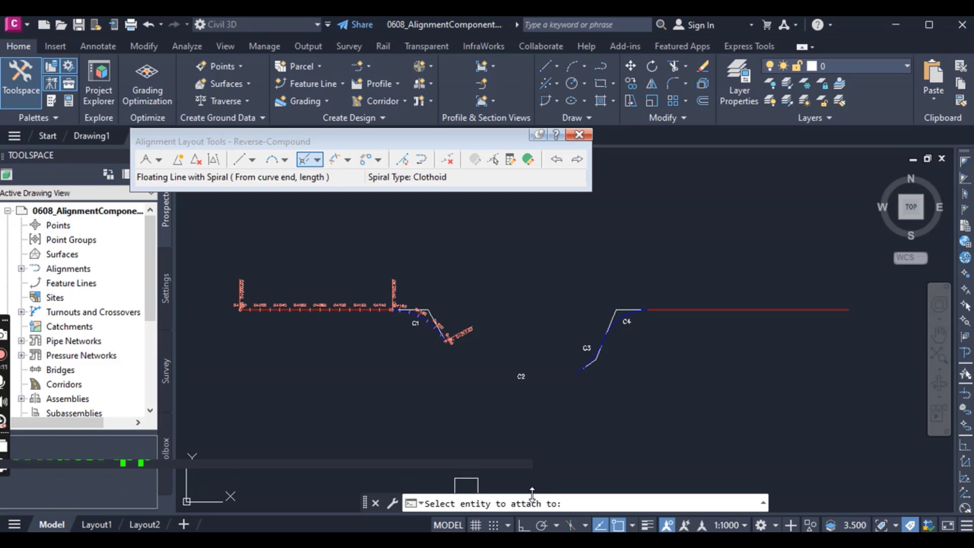
pyautogui.scroll(8, 596, 357)
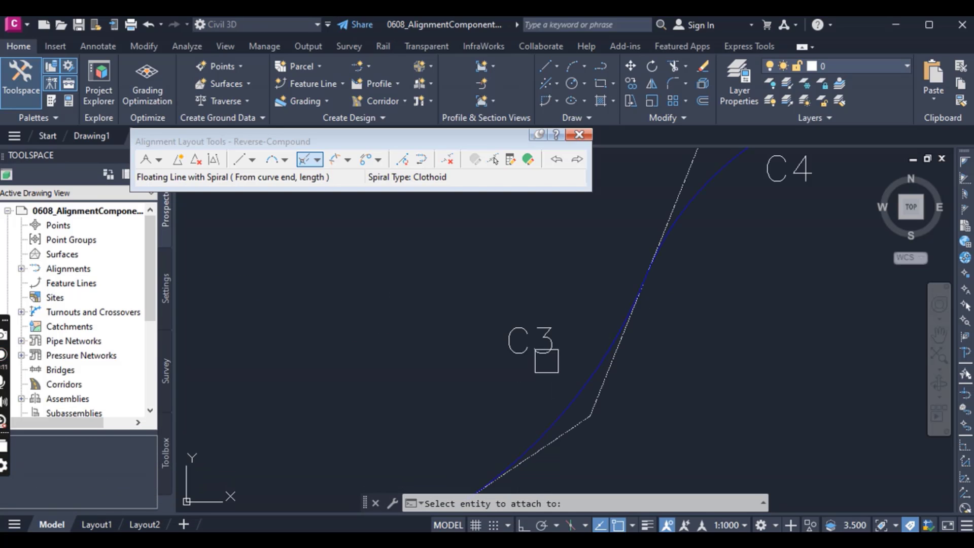
pyautogui.scroll(-6, 552, 387)
pyautogui.scroll(6, 540, 401)
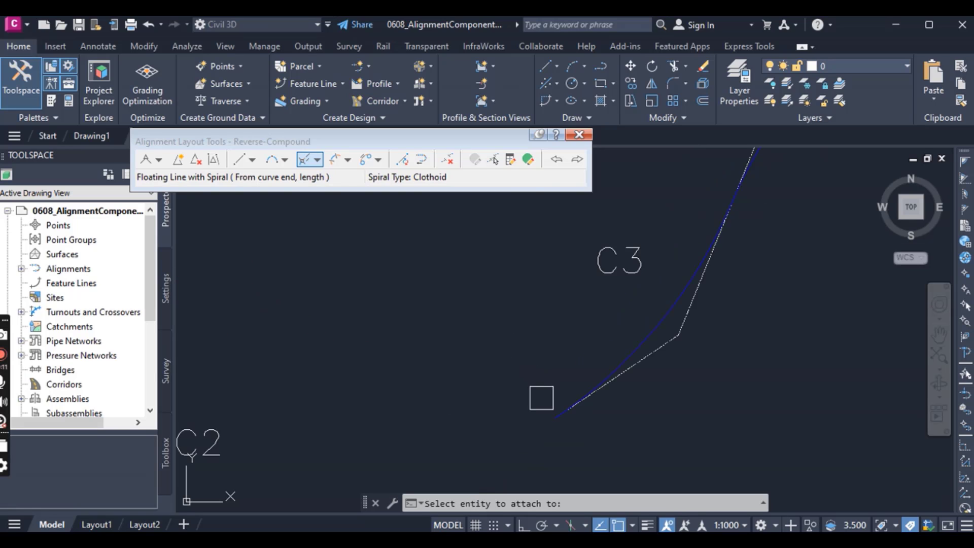
pyautogui.click(700, 281)
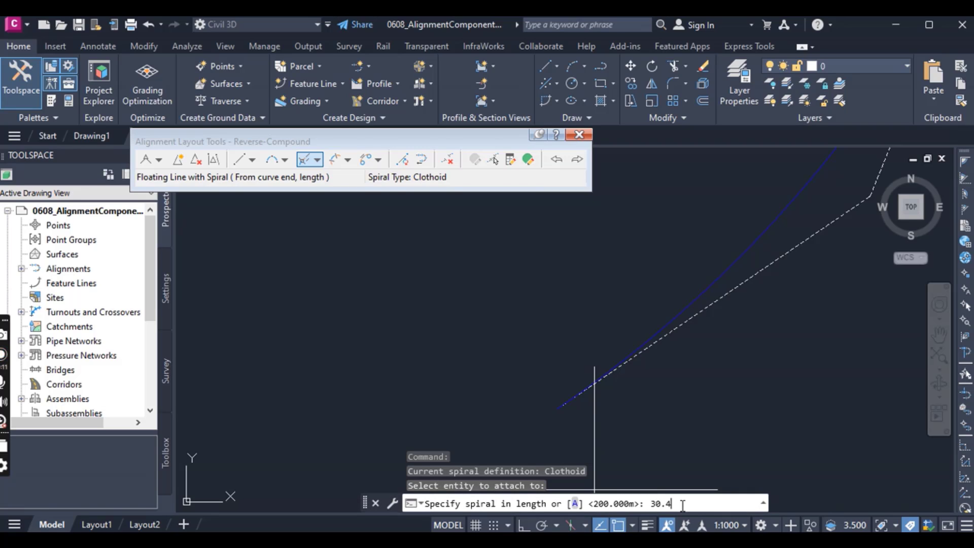
pyautogui.press('Return')
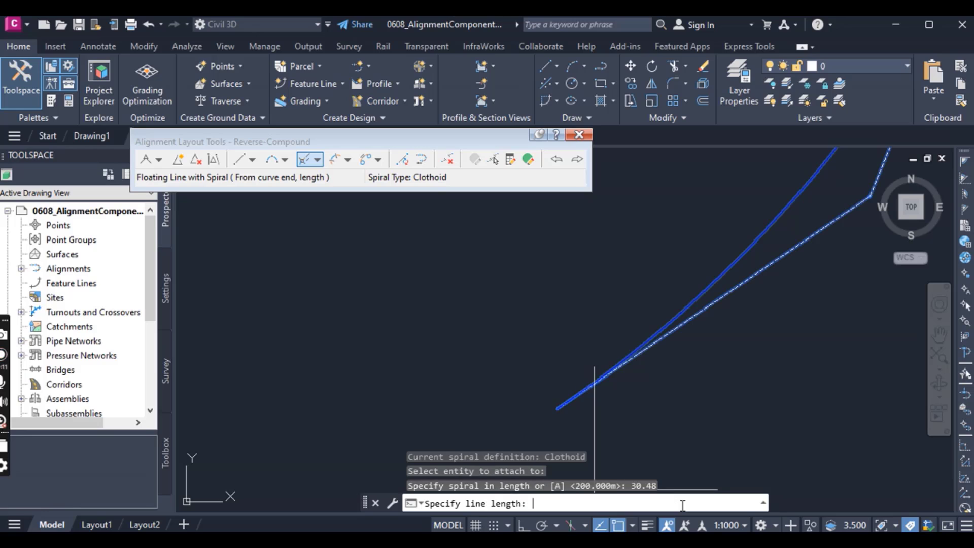
pyautogui.scroll(-5, 554, 355)
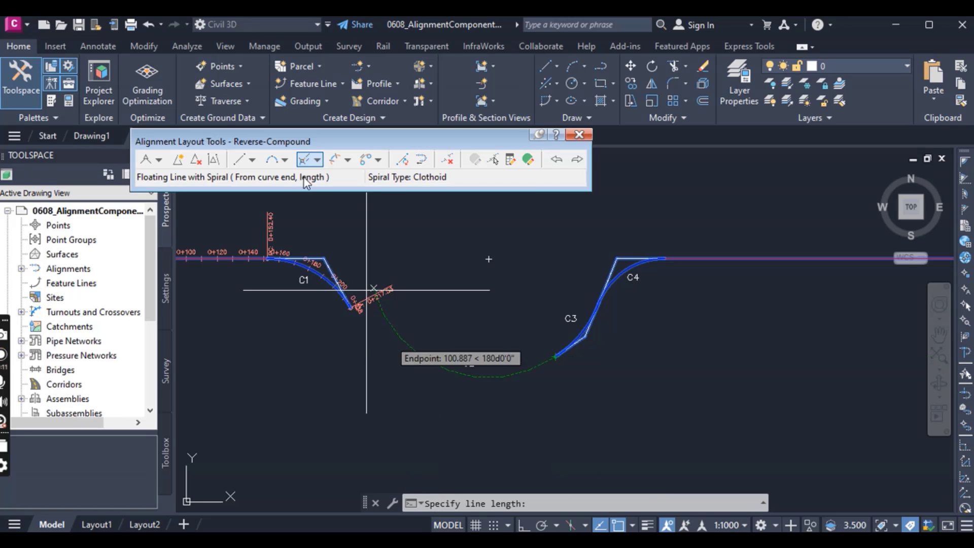
# Start a Free Curve Fillet (Between two entities, through point) and select the open end of curve C1 as the first entity.
pyautogui.click(287, 160)
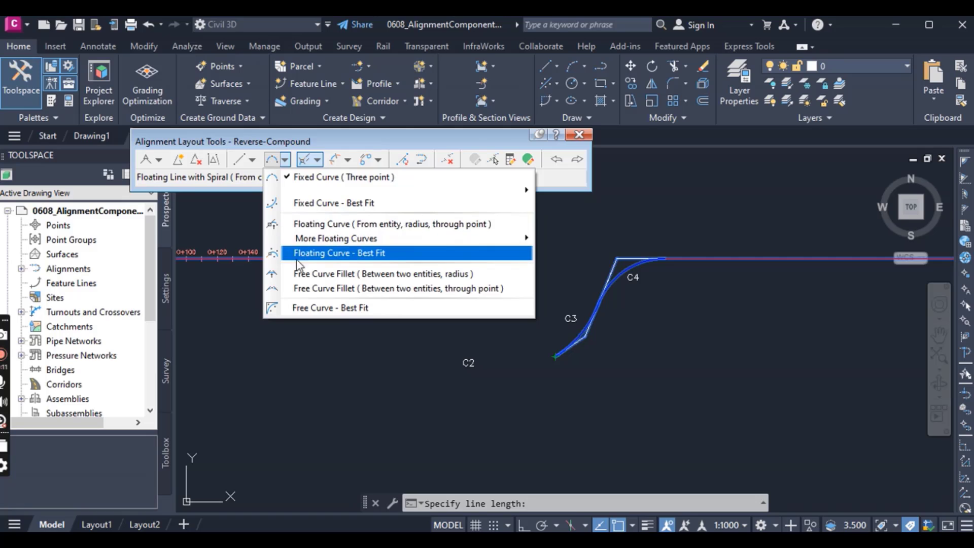
pyautogui.click(369, 289)
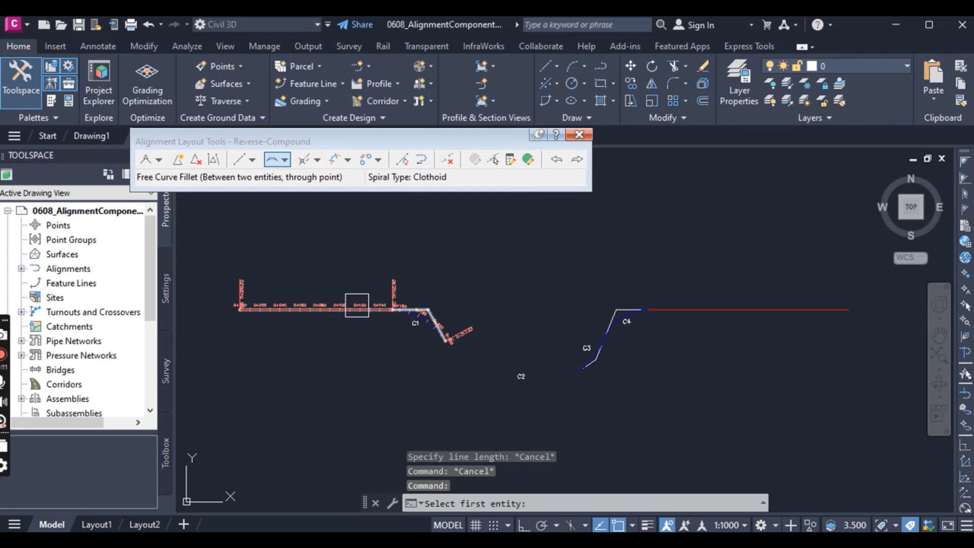
pyautogui.scroll(4, 446, 362)
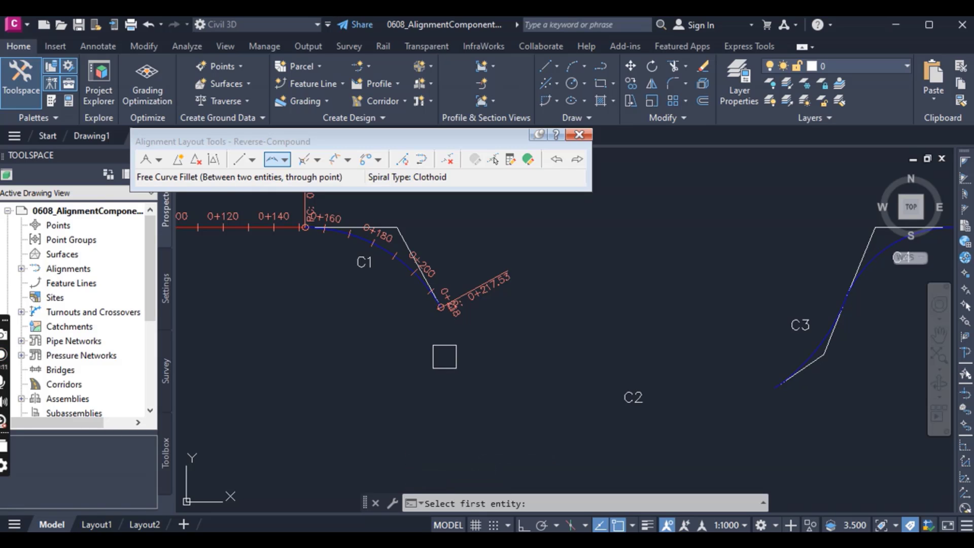
pyautogui.scroll(6, 445, 323)
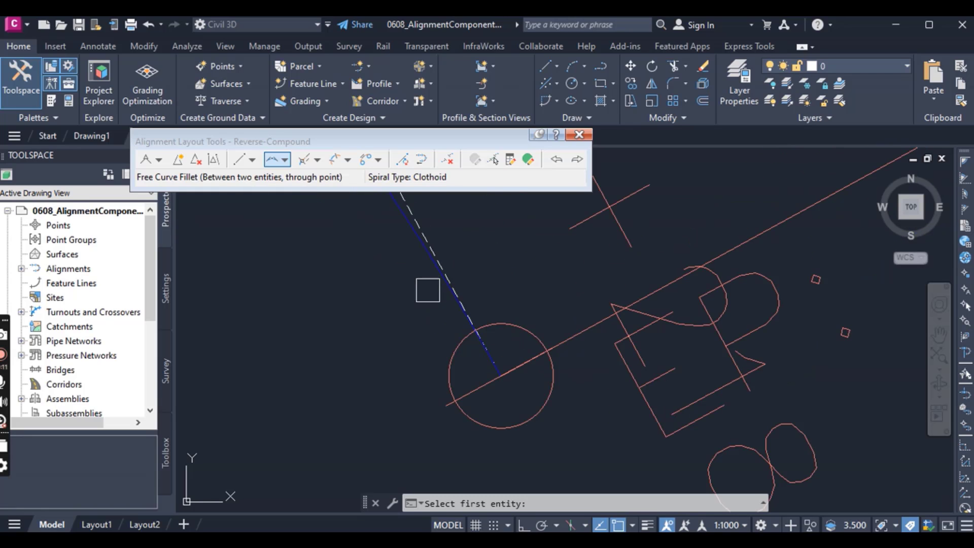
pyautogui.scroll(4, 491, 374)
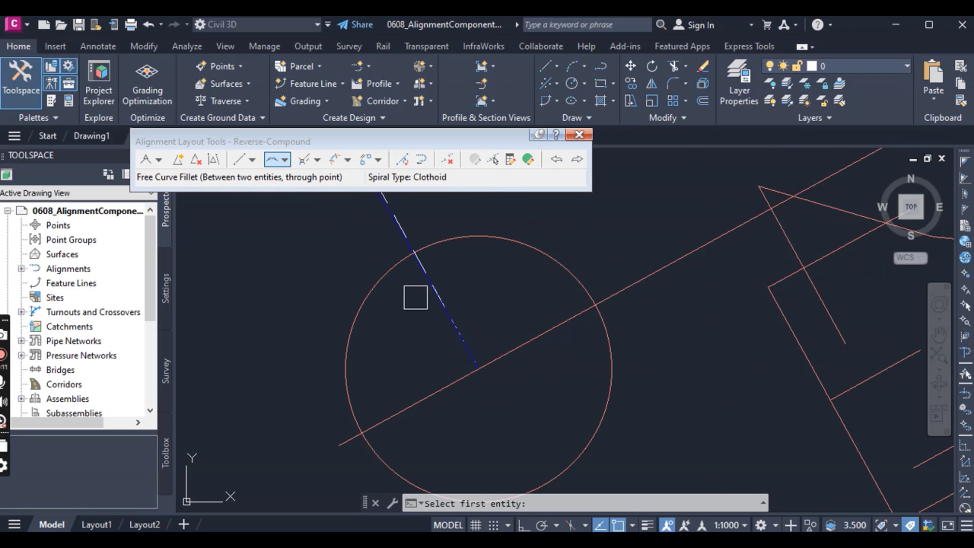
pyautogui.click(427, 288)
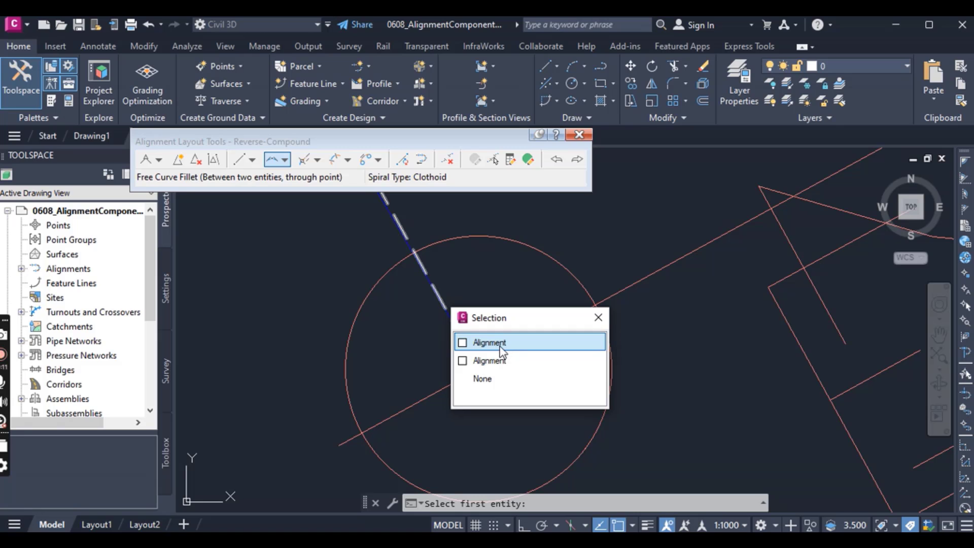
pyautogui.click(457, 348)
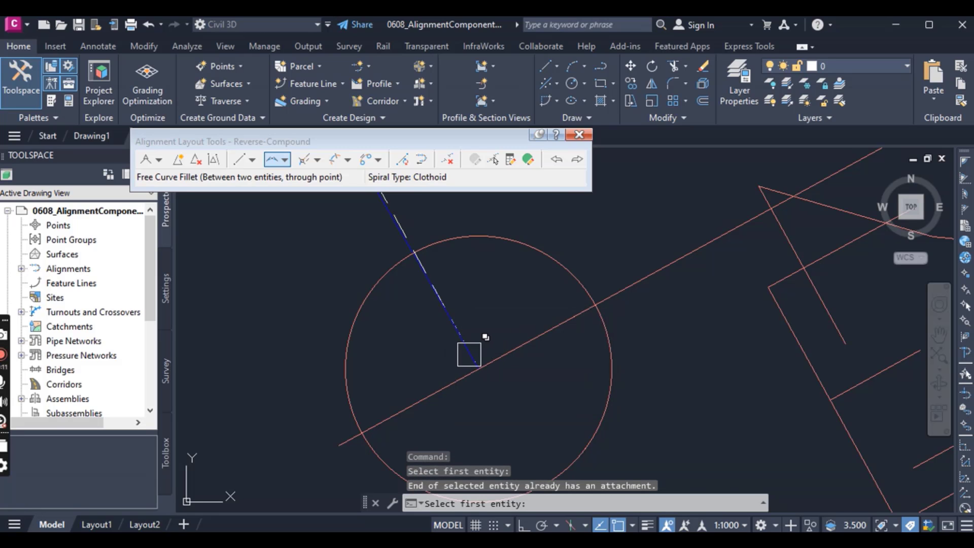
pyautogui.scroll(3, 466, 353)
pyautogui.scroll(-2, 387, 364)
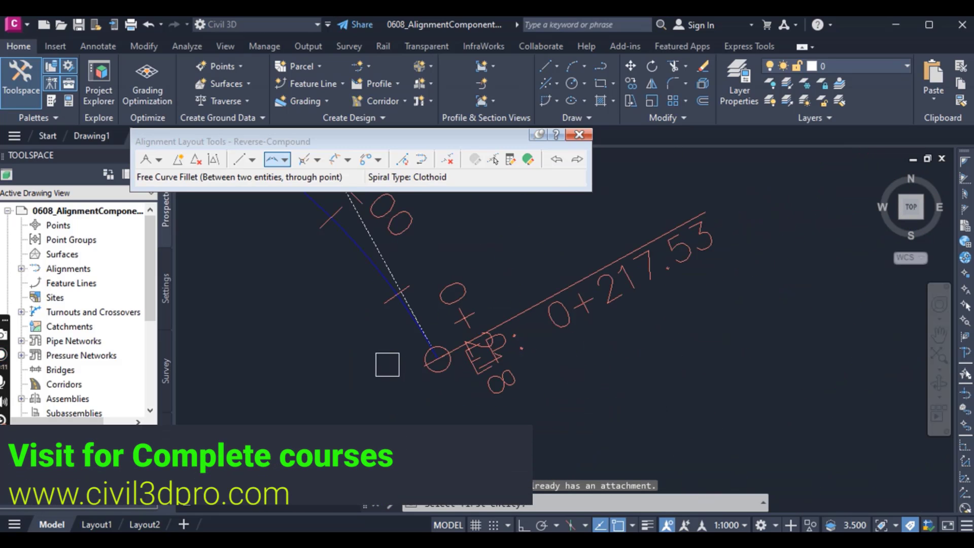
pyautogui.scroll(2, 369, 270)
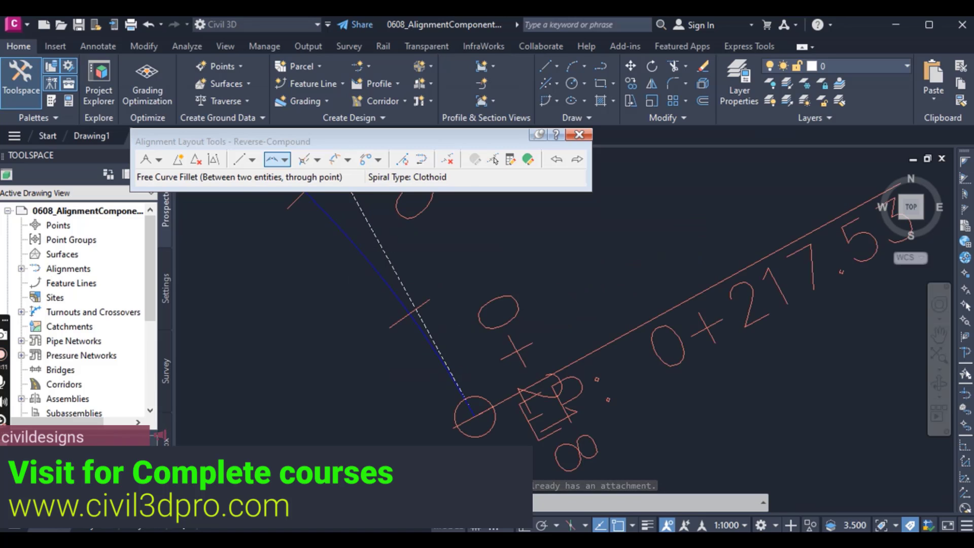
pyautogui.scroll(-6, 355, 359)
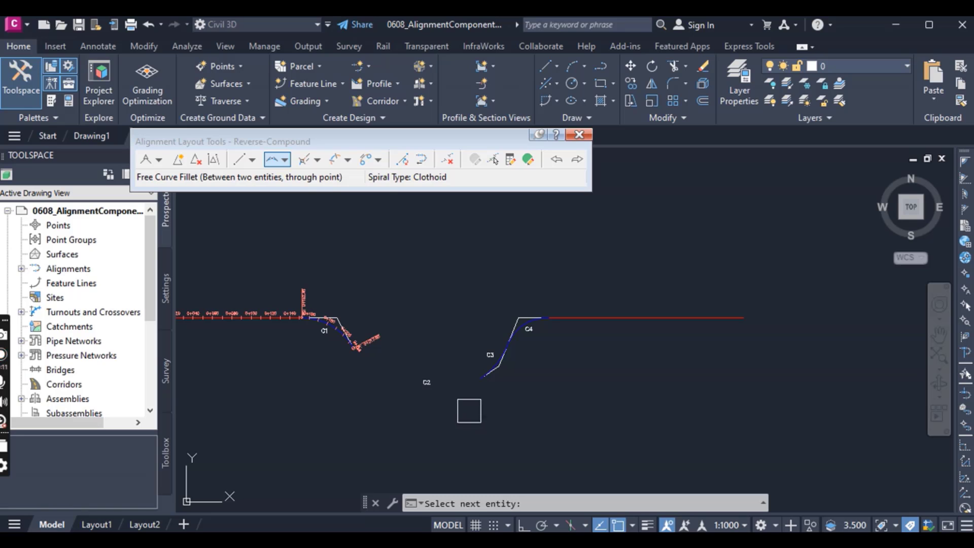
# Select curve C3 as the next entity of the fillet, using an Endpoint snap.
pyautogui.keyDown('shift'); pyautogui.rightClick(456, 420); pyautogui.keyUp('shift')
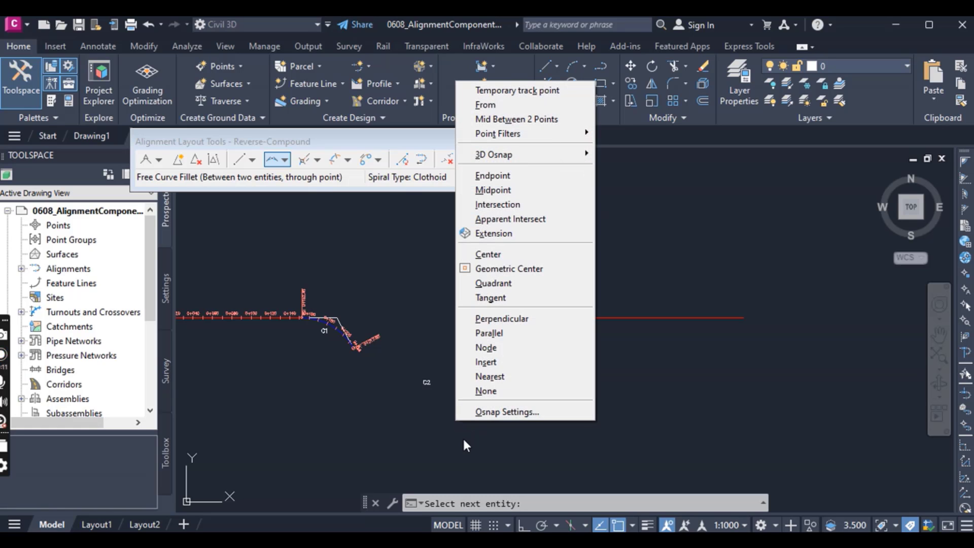
pyautogui.click(488, 177)
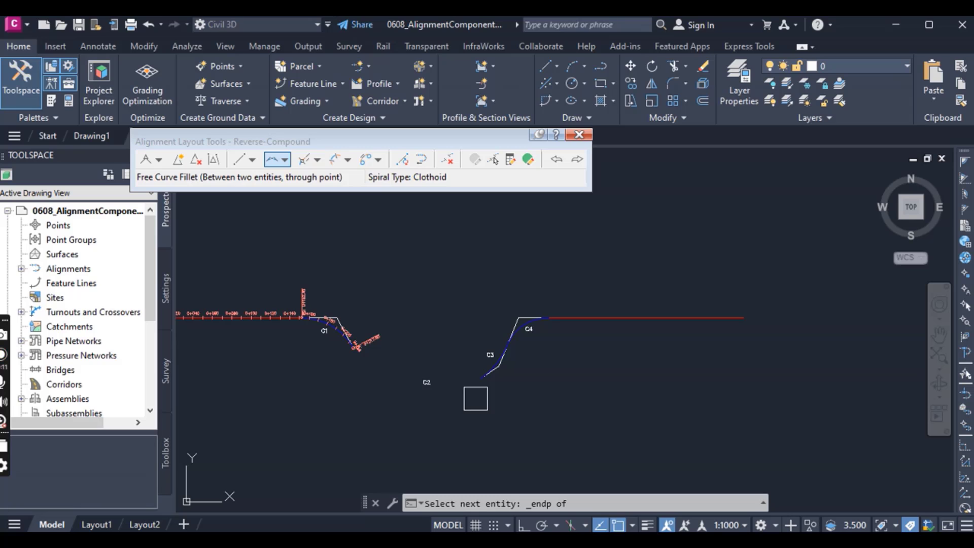
pyautogui.scroll(5, 476, 395)
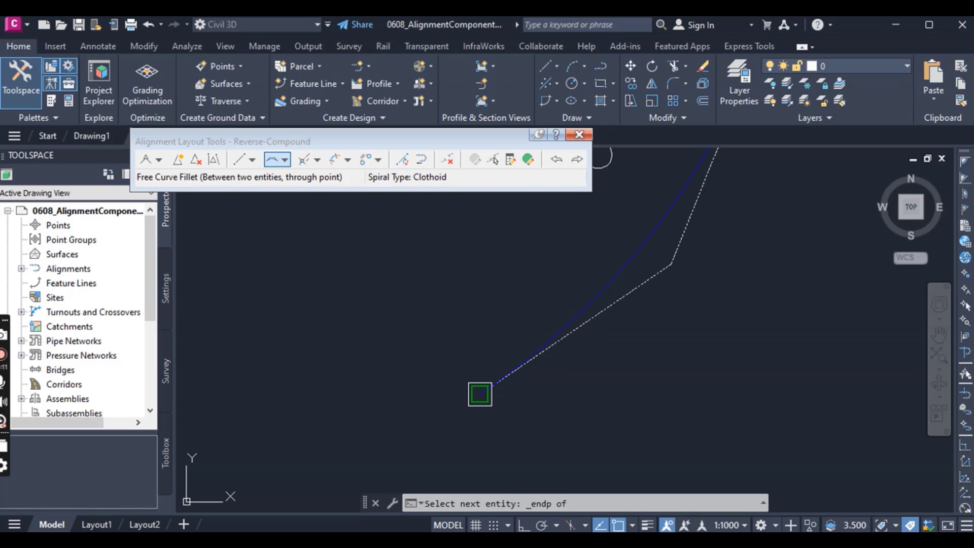
pyautogui.click(589, 294)
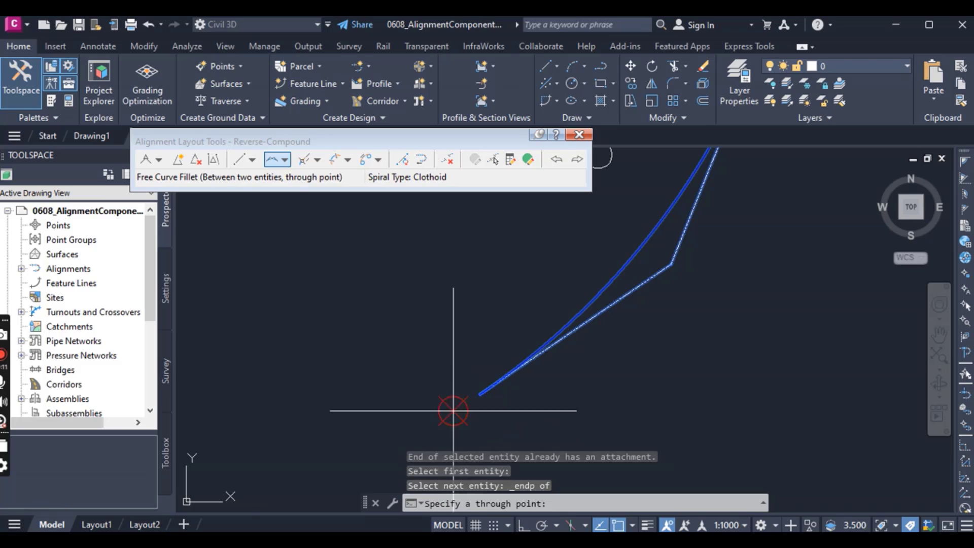
# Try to run the free curve fillet through the open endpoint of curve C3, and cancel the command.
pyautogui.keyDown('shift'); pyautogui.rightClick(408, 400); pyautogui.keyUp('shift')
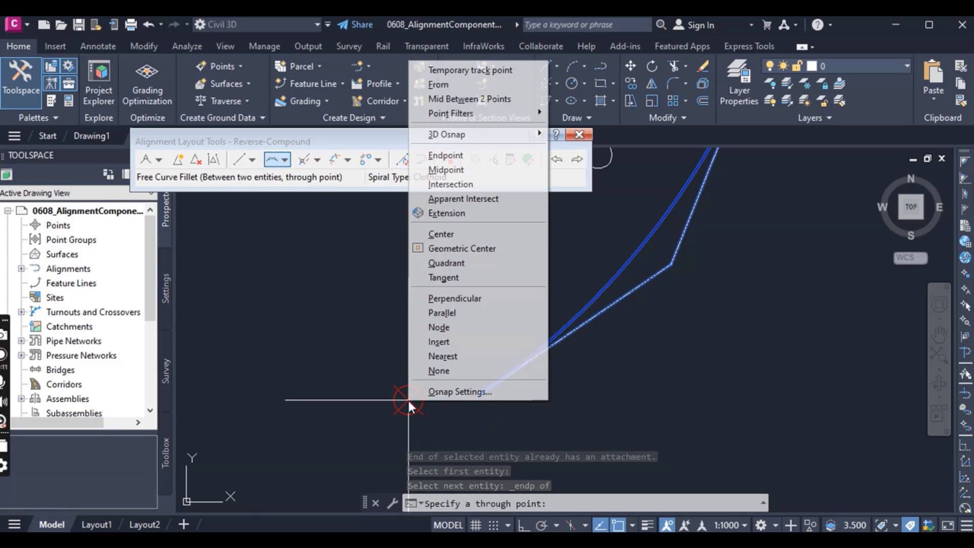
pyautogui.click(451, 156)
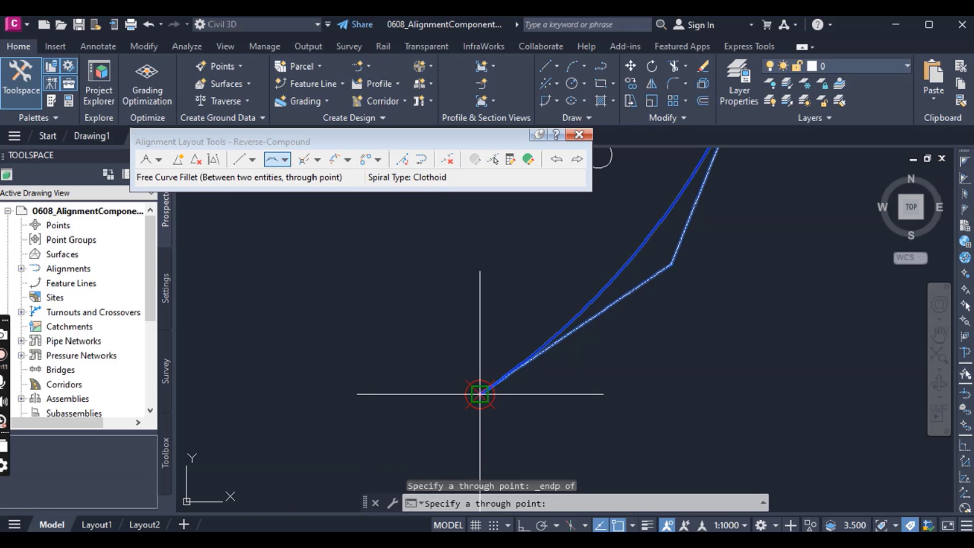
pyautogui.click(480, 394)
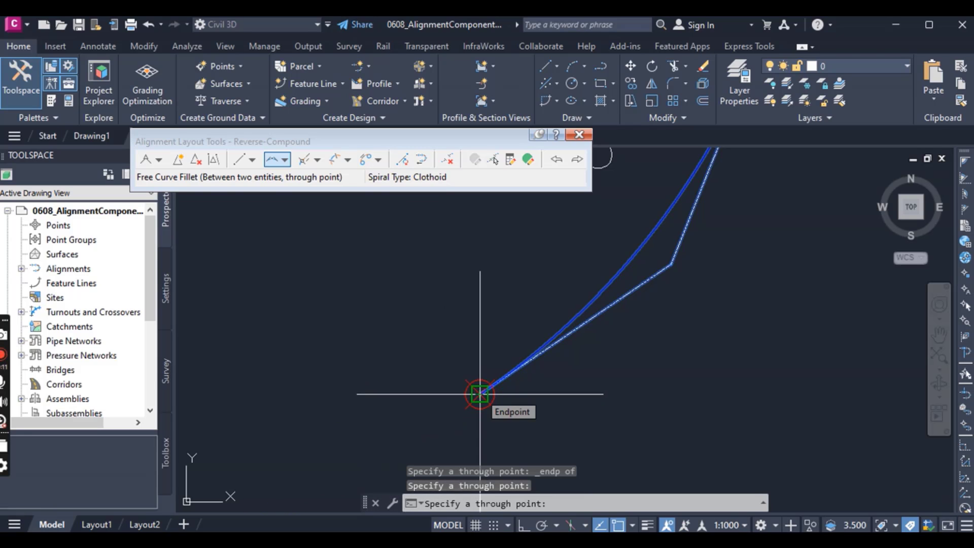
pyautogui.scroll(-5, 480, 394)
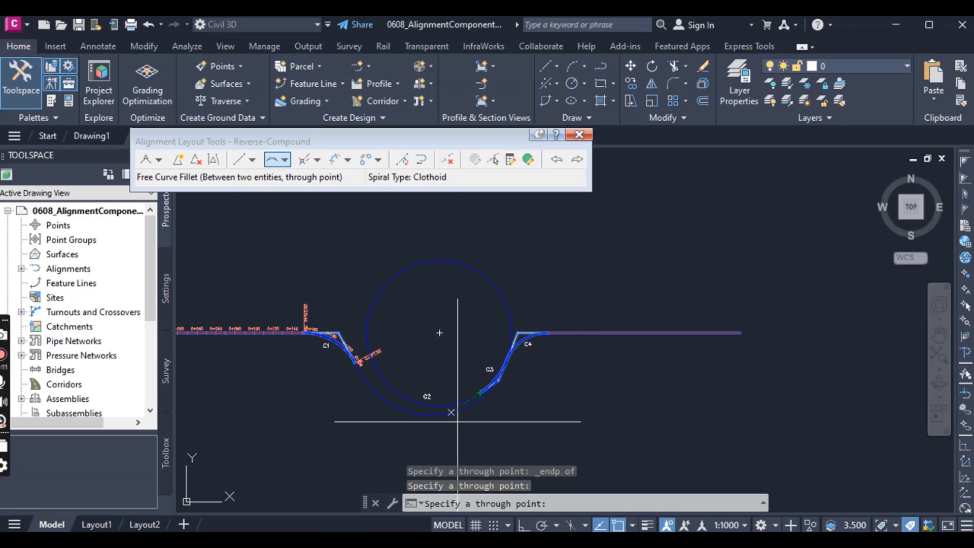
pyautogui.scroll(4, 473, 428)
pyautogui.scroll(3, 473, 428)
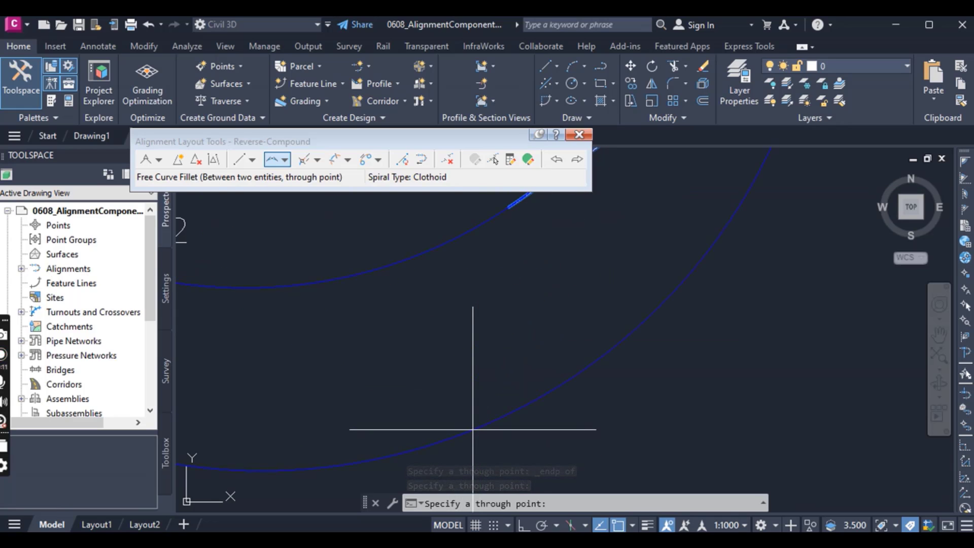
pyautogui.scroll(-5, 479, 420)
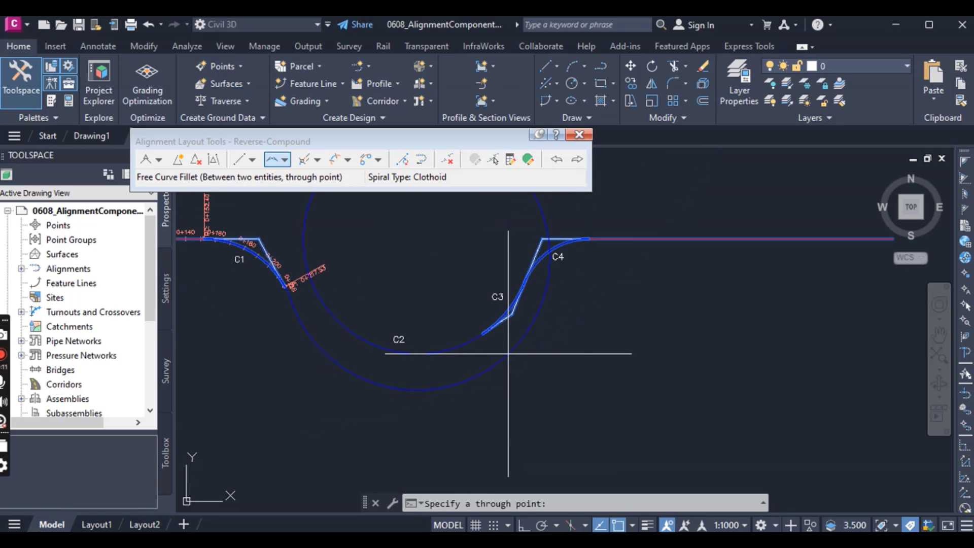
pyautogui.press('Escape')
pyautogui.scroll(5, 577, 382)
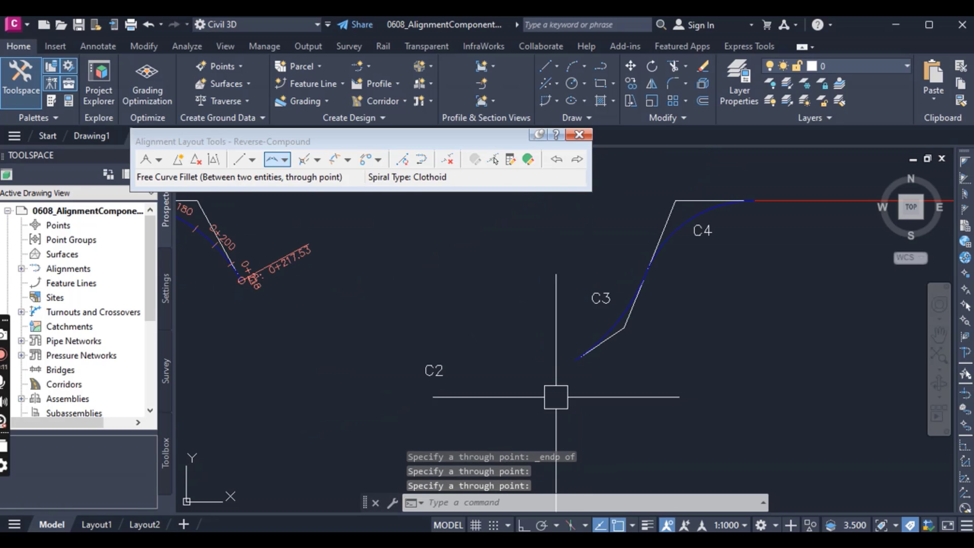
pyautogui.press('Escape')
pyautogui.scroll(-4, 481, 381)
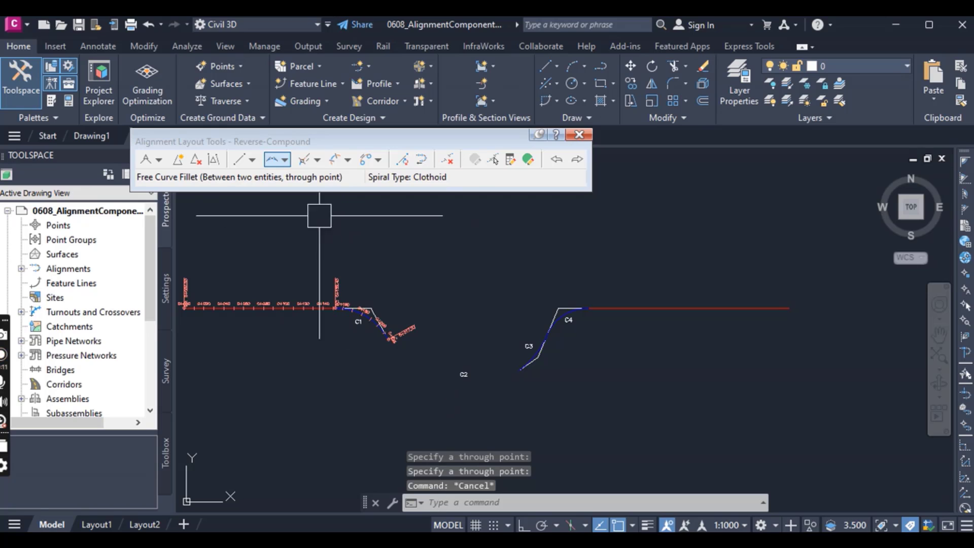
pyautogui.press('Escape')
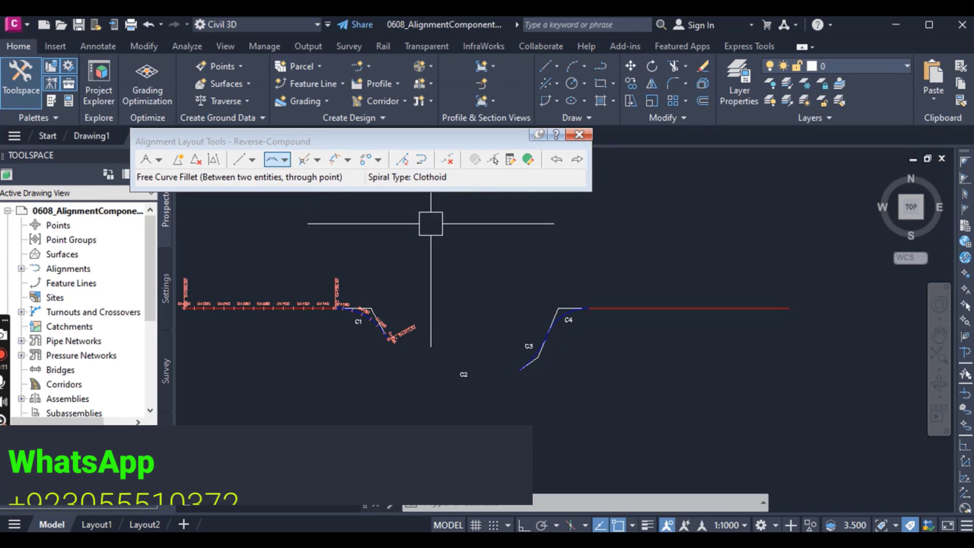
# Start a Floating Line with Spiral (From curve end, length) from the open end of curve C3, with a spiral in length of 30.48 m.
pyautogui.click(317, 161)
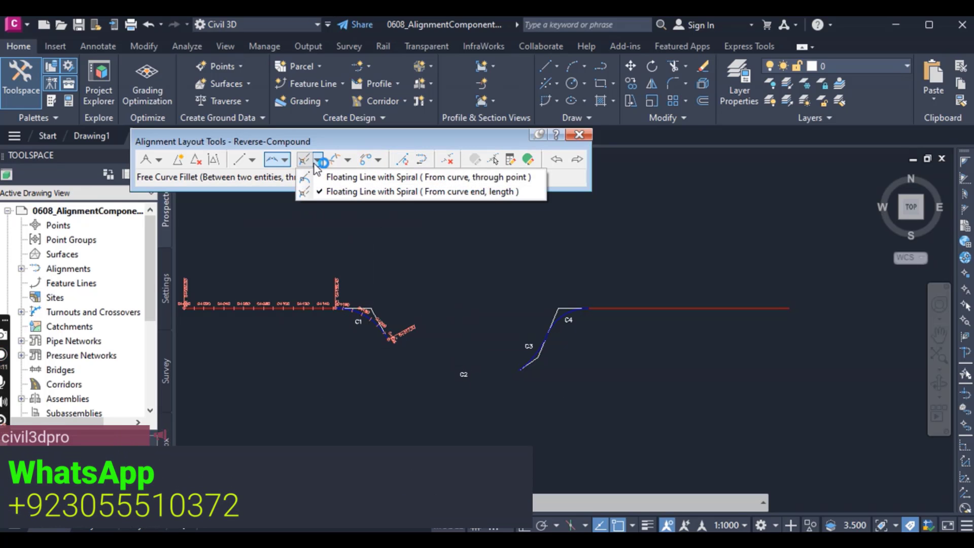
pyautogui.click(379, 192)
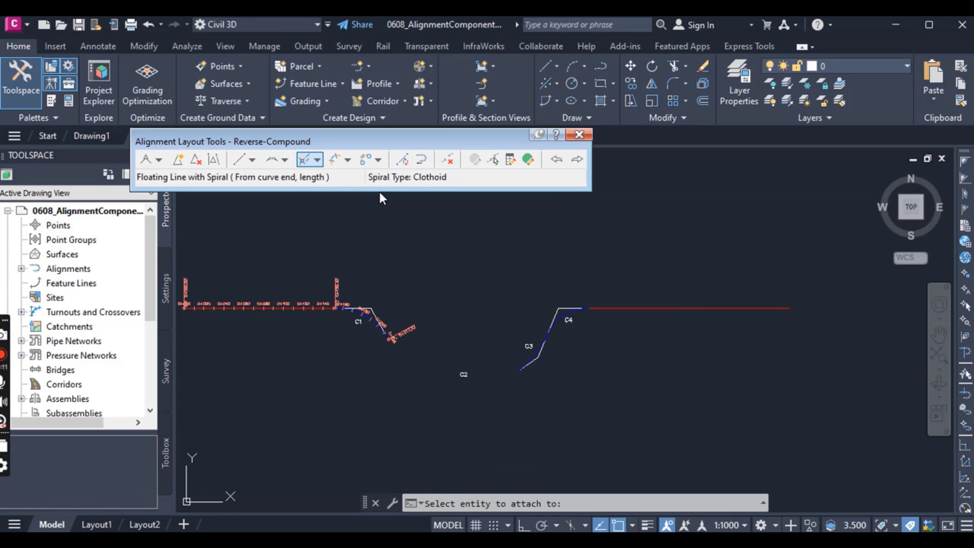
pyautogui.scroll(6, 528, 361)
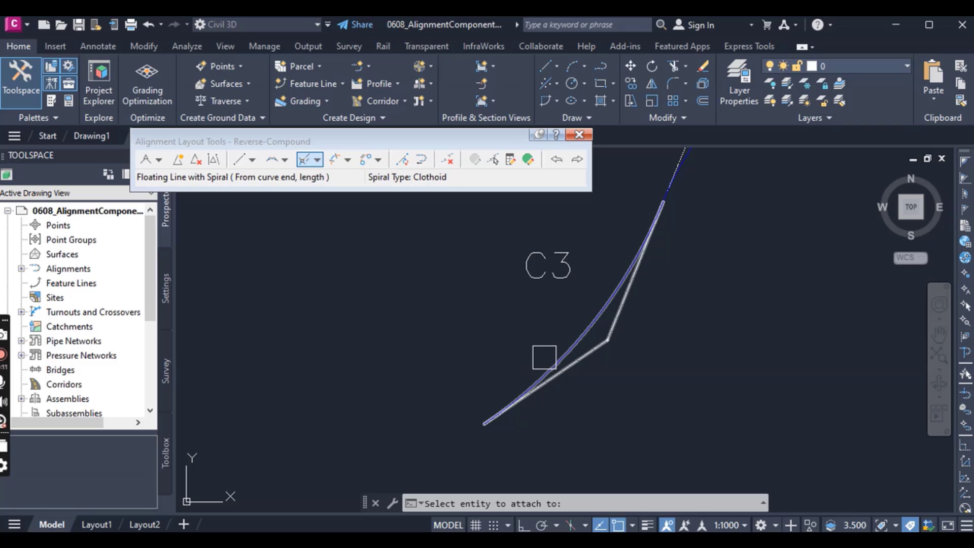
pyautogui.click(565, 342)
pyautogui.scroll(-2, 472, 359)
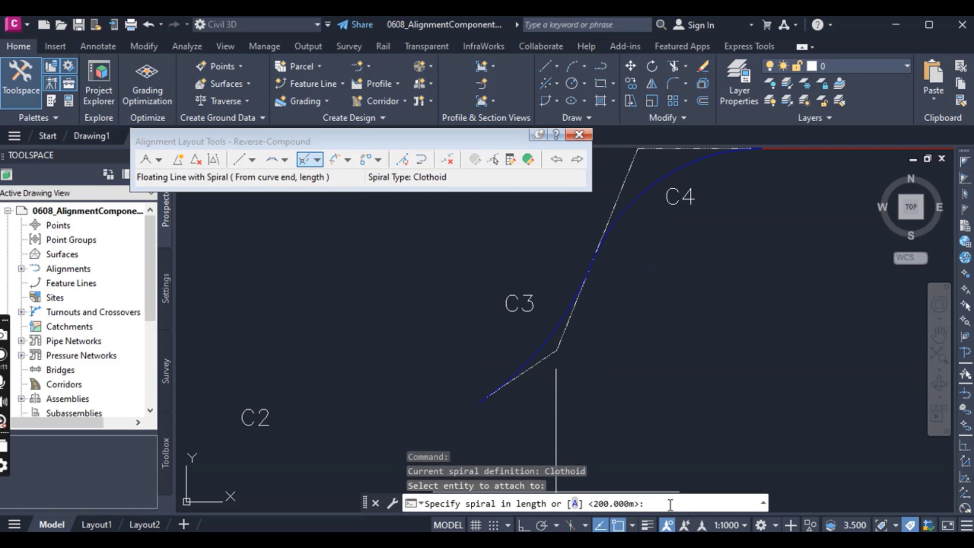
pyautogui.write('30.48')
pyautogui.press('Return')
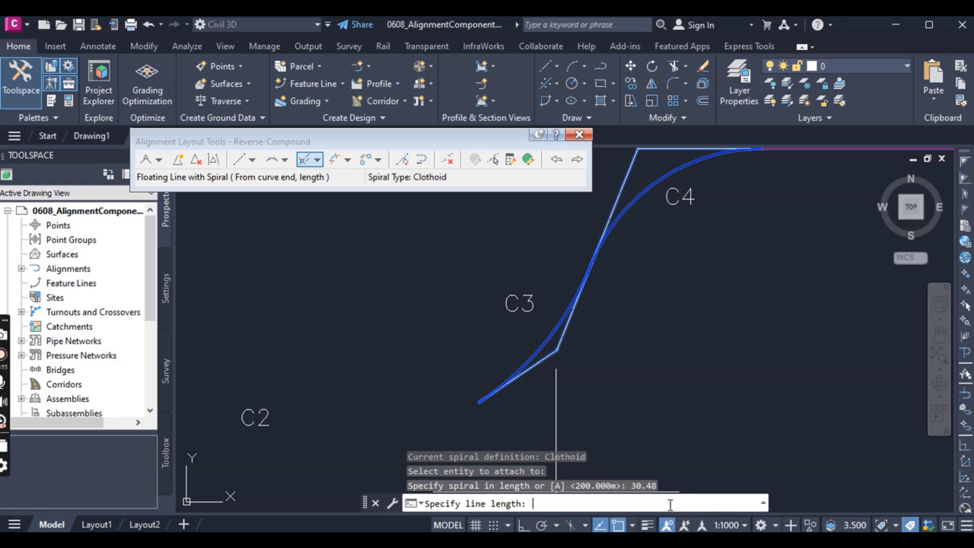
# Set the line length of the floating line with spiral to 30.48 m.
pyautogui.scroll(-2, 487, 398)
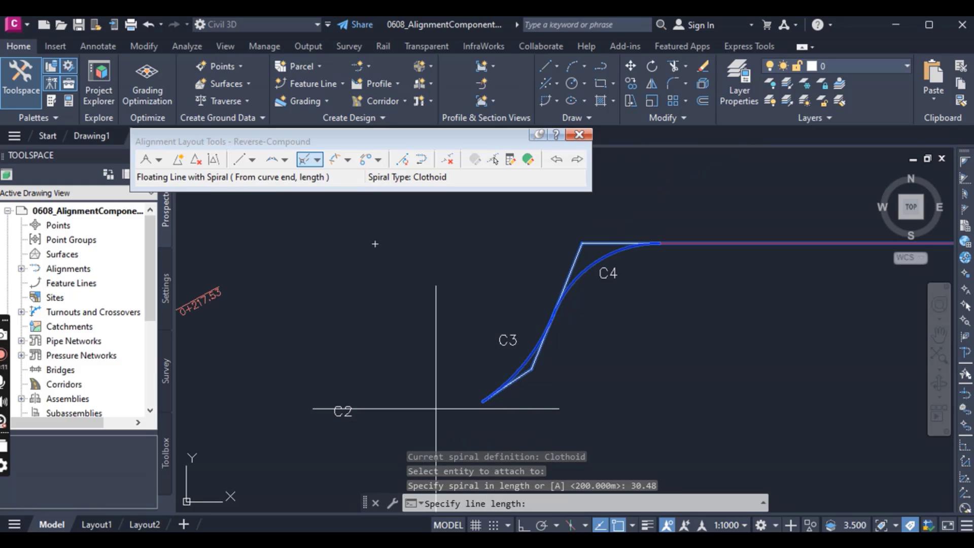
pyautogui.scroll(-2, 413, 418)
pyautogui.scroll(4, 434, 417)
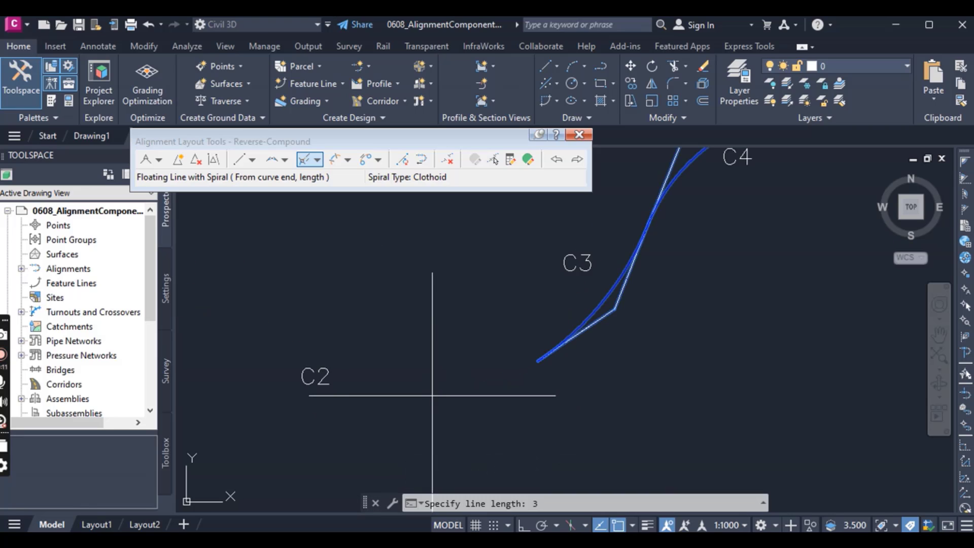
pyautogui.write('0.48')
pyautogui.press('Return')
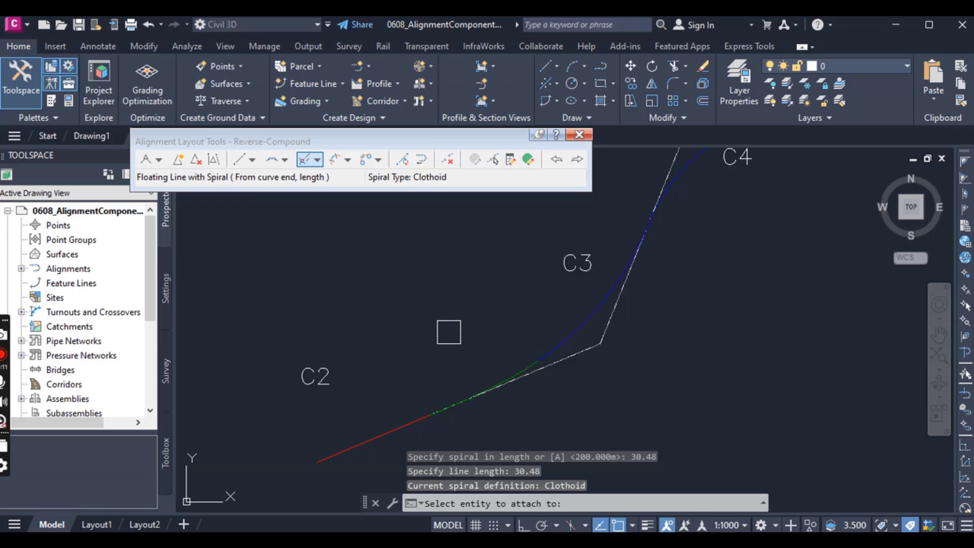
# Start a Free Curve Fillet (Between two entities, through point) with curve C1 as the first entity.
pyautogui.scroll(-4, 449, 332)
pyautogui.scroll(4, 451, 363)
pyautogui.scroll(-2, 501, 386)
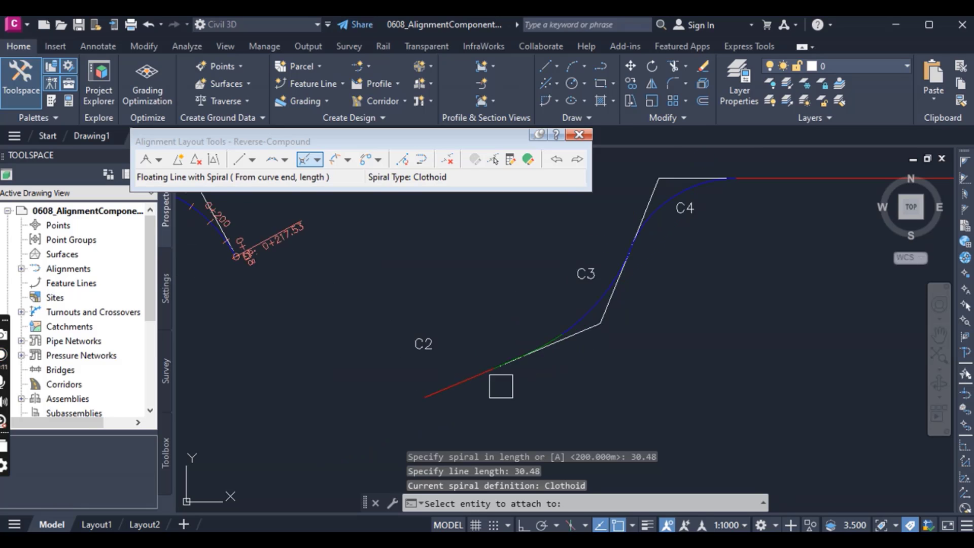
pyautogui.scroll(-2, 501, 386)
pyautogui.scroll(-2, 496, 398)
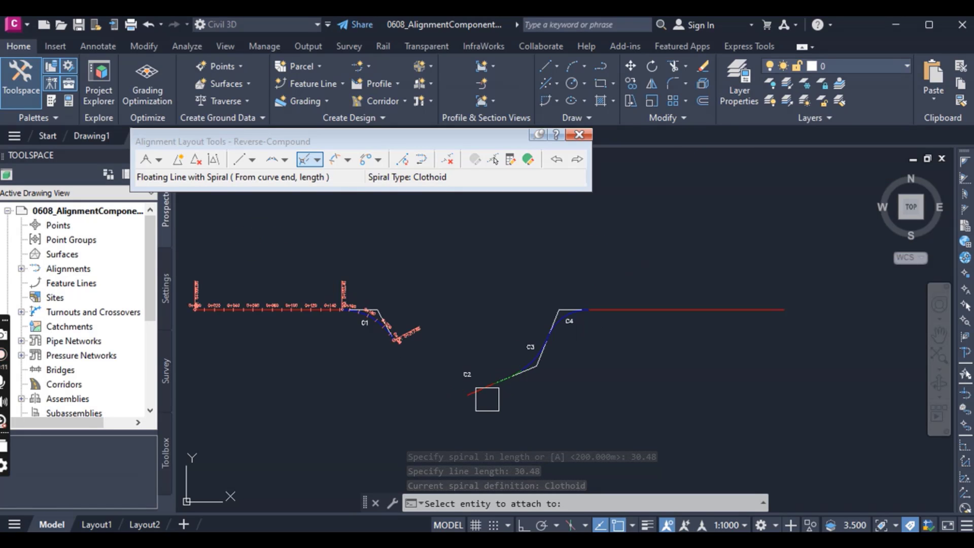
pyautogui.scroll(2, 462, 401)
pyautogui.scroll(-4, 529, 354)
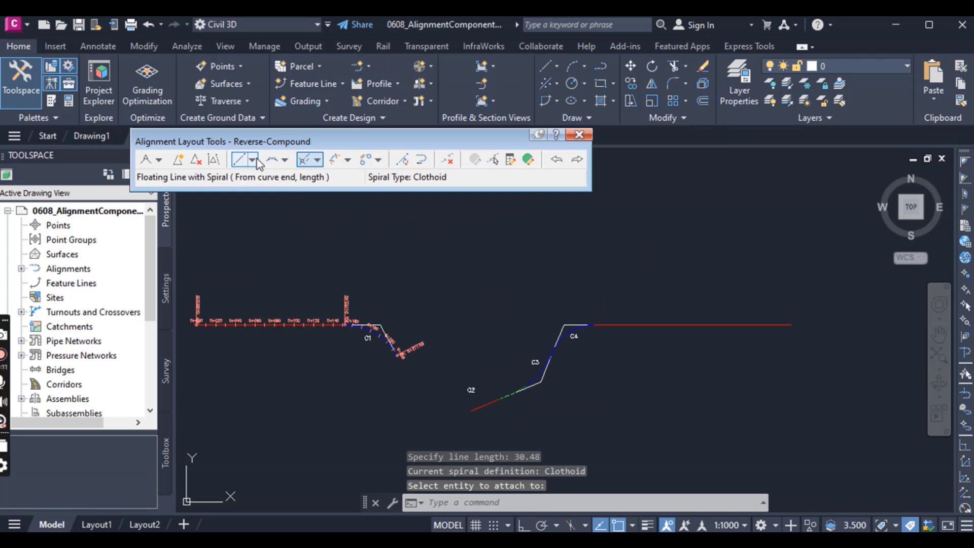
pyautogui.click(285, 160)
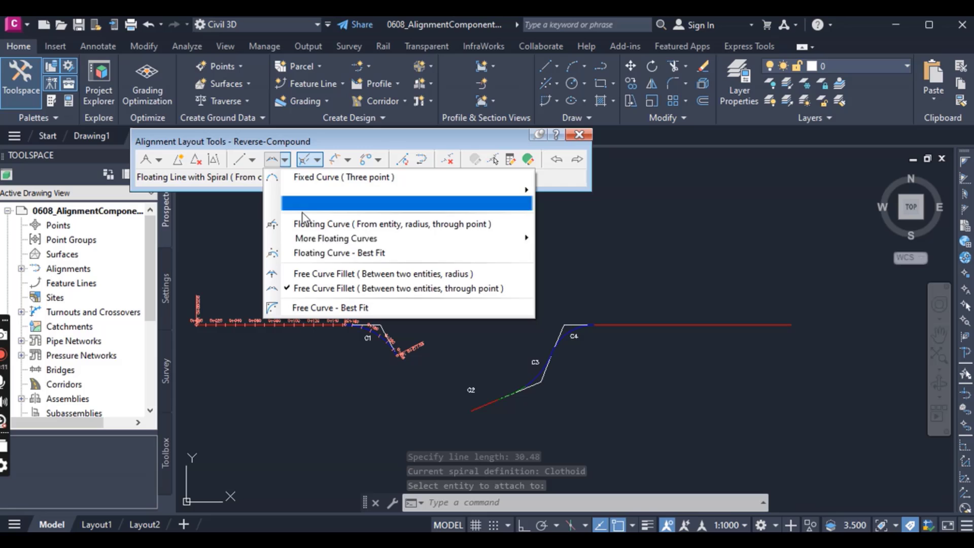
pyautogui.click(325, 290)
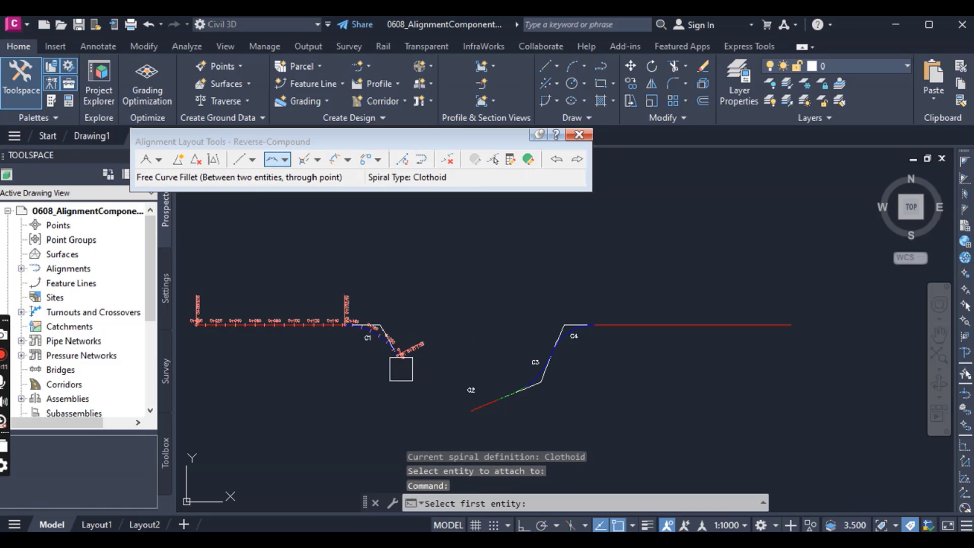
pyautogui.scroll(6, 401, 369)
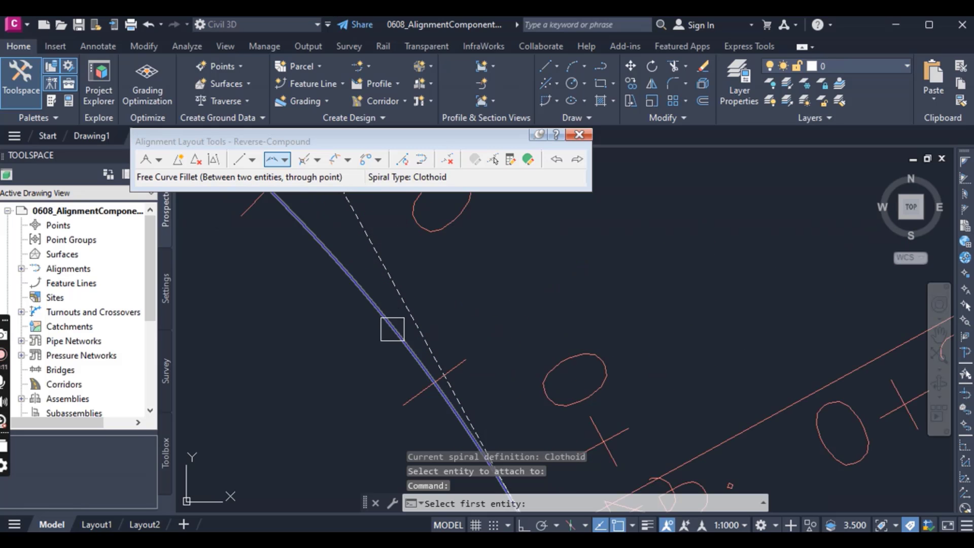
pyautogui.click(393, 331)
# Select the floating line beside C2 as the next entity of the curve fillet.
pyautogui.scroll(3, 451, 413)
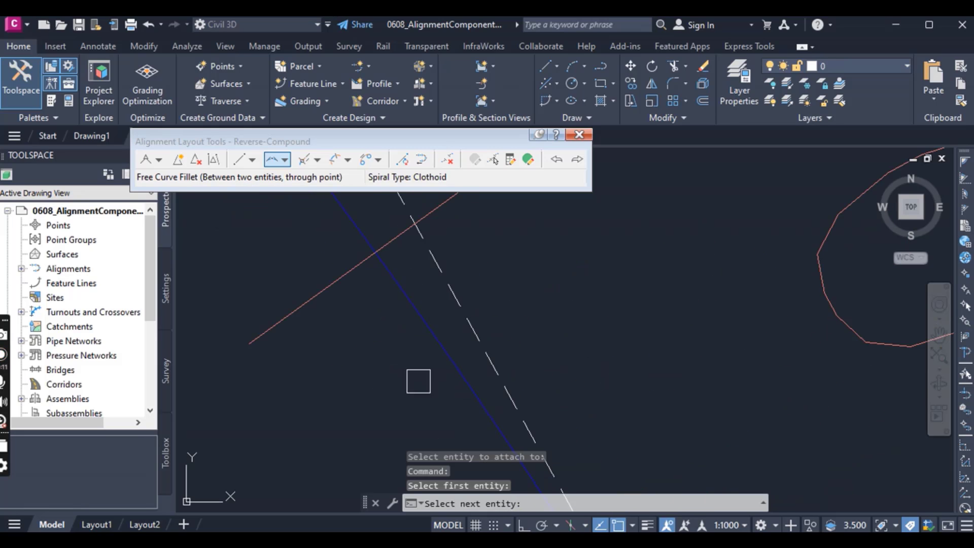
pyautogui.scroll(-5, 419, 381)
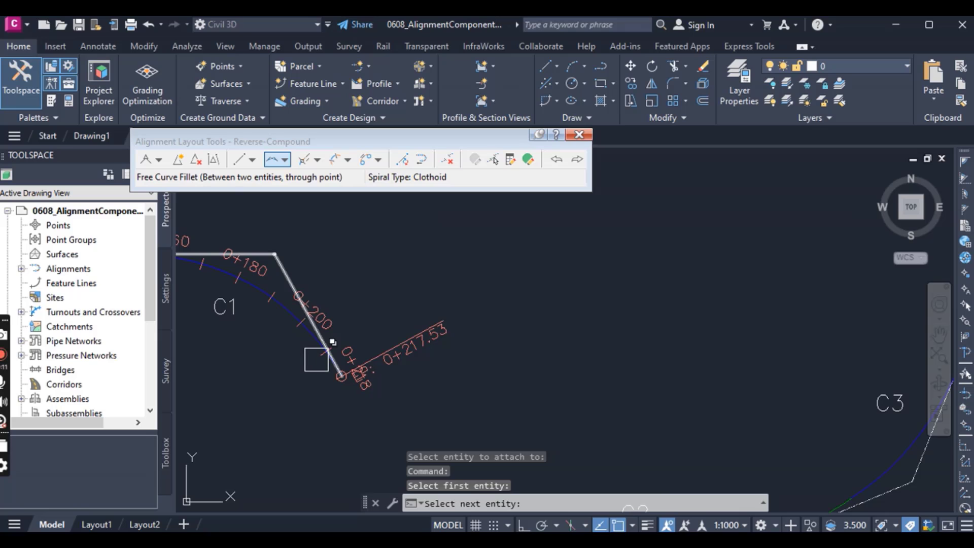
pyautogui.scroll(-4, 316, 363)
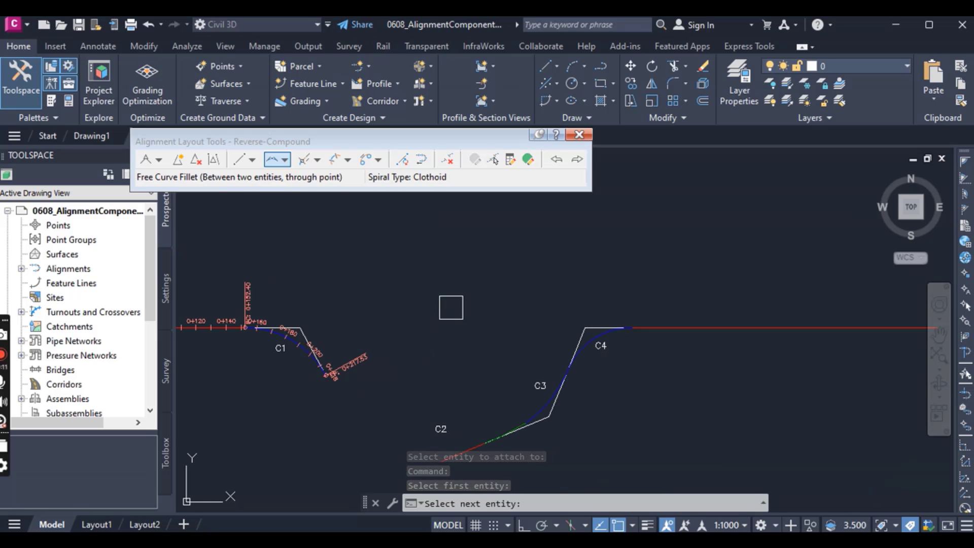
pyautogui.scroll(5, 444, 374)
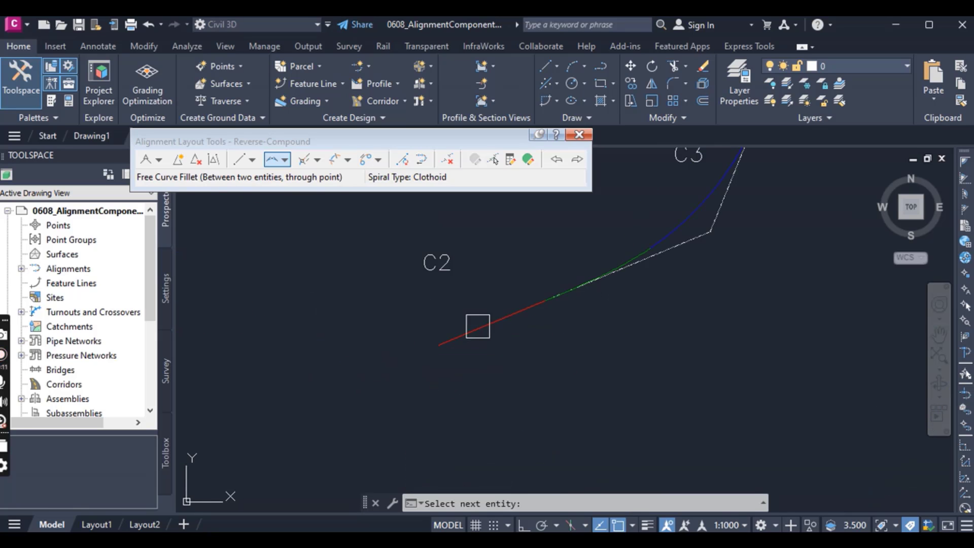
pyautogui.click(478, 337)
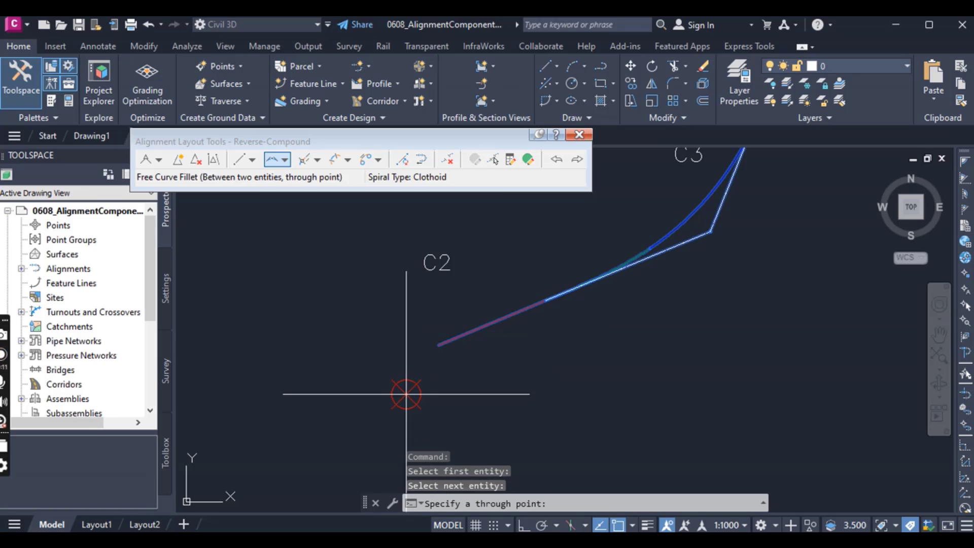
# Set the fillet's through point at the open end of the floating line with an Endpoint snap, and end the command.
pyautogui.keyDown('shift'); pyautogui.rightClick(362, 419); pyautogui.keyUp('shift')
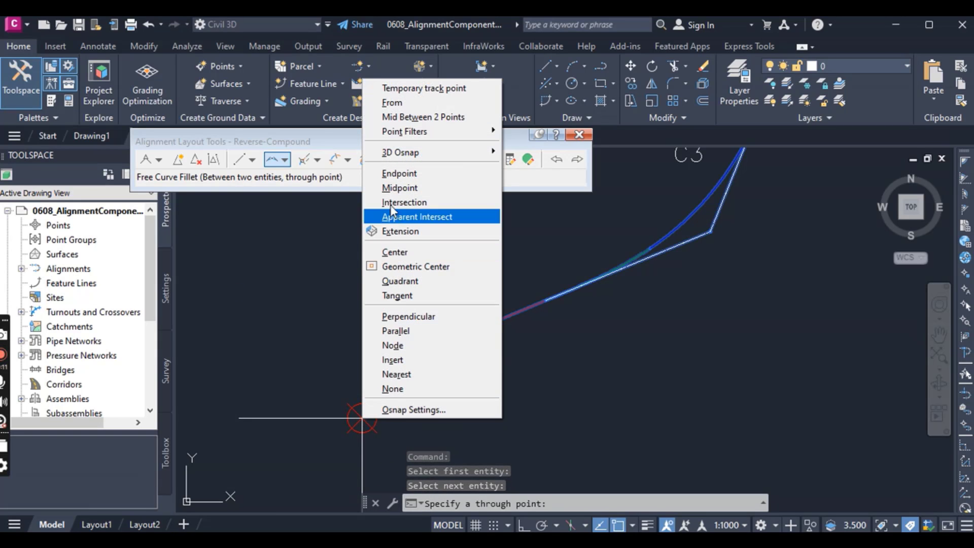
pyautogui.click(397, 172)
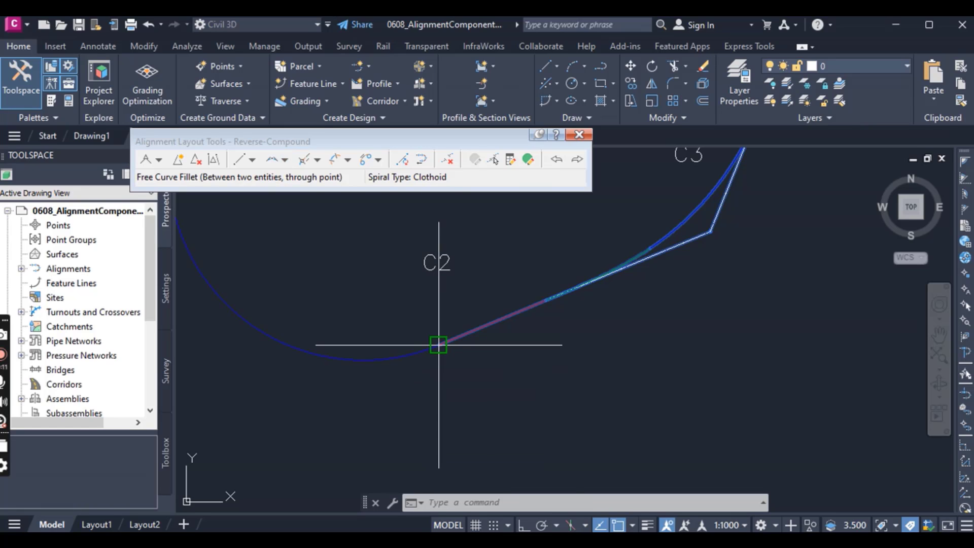
pyautogui.click(438, 345)
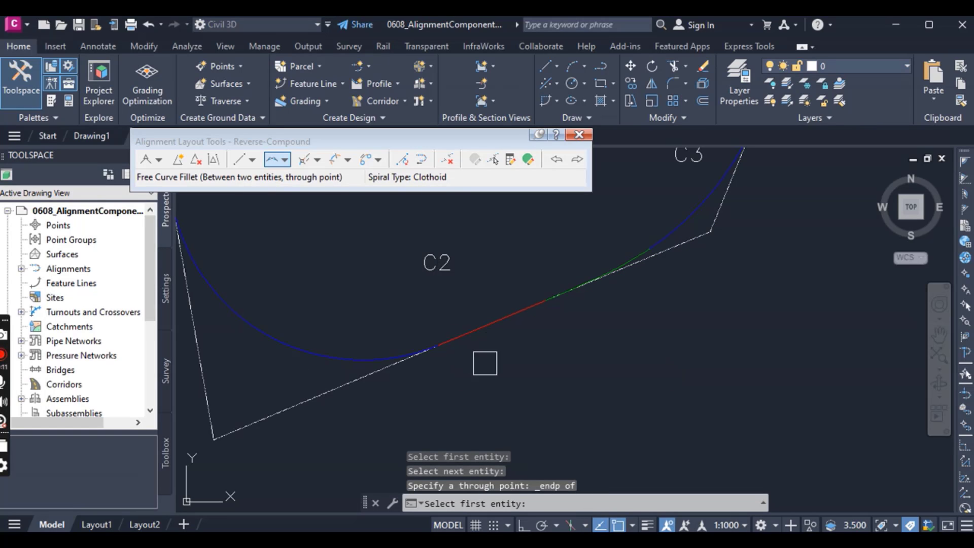
pyautogui.scroll(-3, 487, 379)
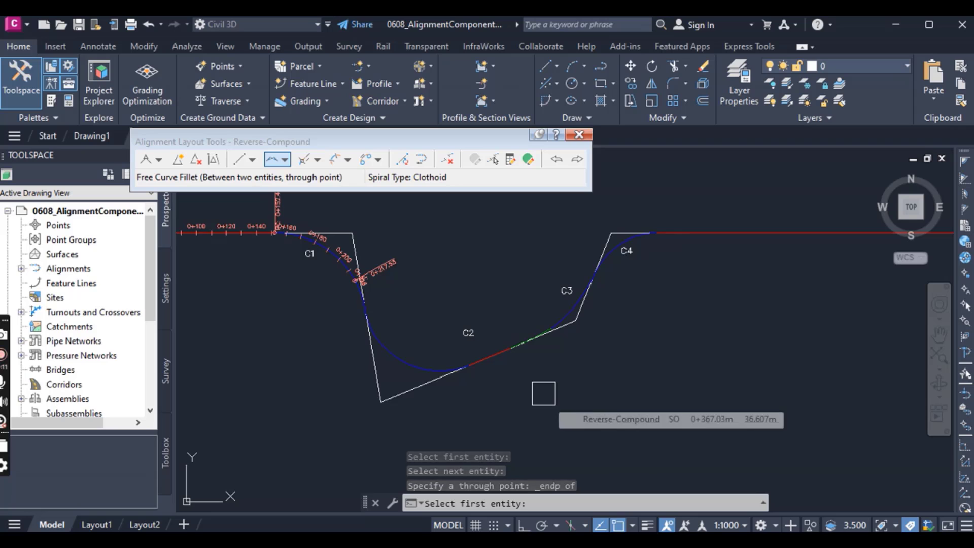
pyautogui.scroll(-2, 549, 384)
pyautogui.press('Return')
# Inspect the rebuilt C2 section and close the layout tools of the Reverse-Compound alignment.
pyautogui.scroll(4, 548, 383)
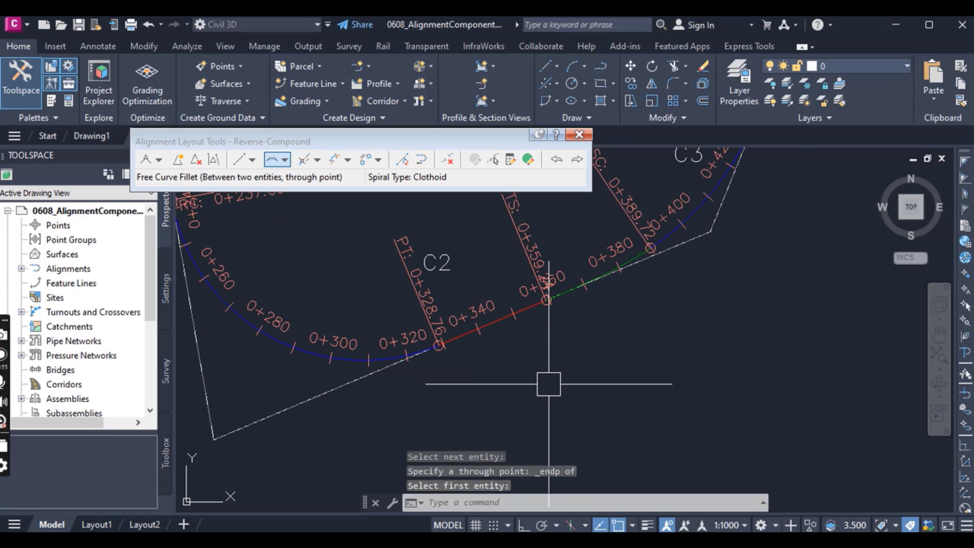
pyautogui.scroll(-5, 549, 383)
pyautogui.scroll(-2, 567, 386)
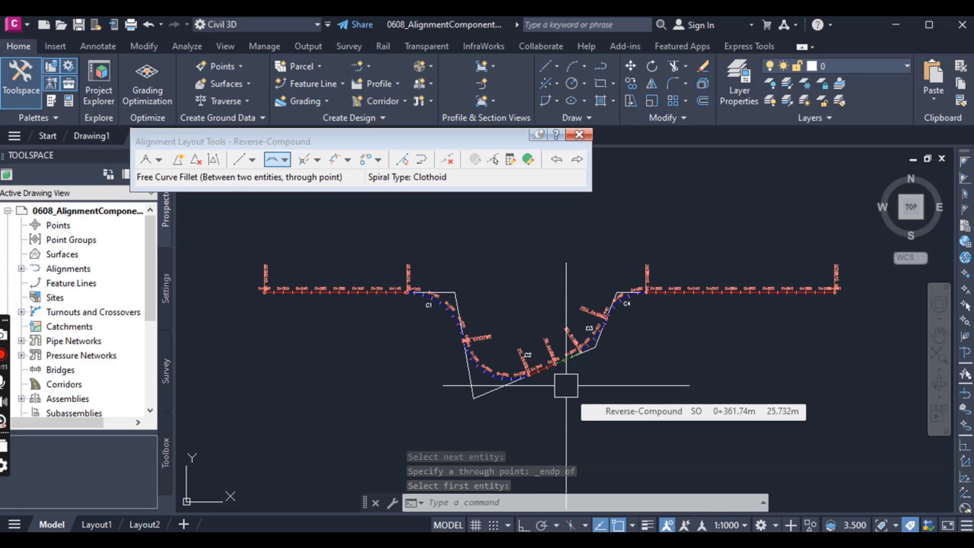
pyautogui.scroll(2, 563, 387)
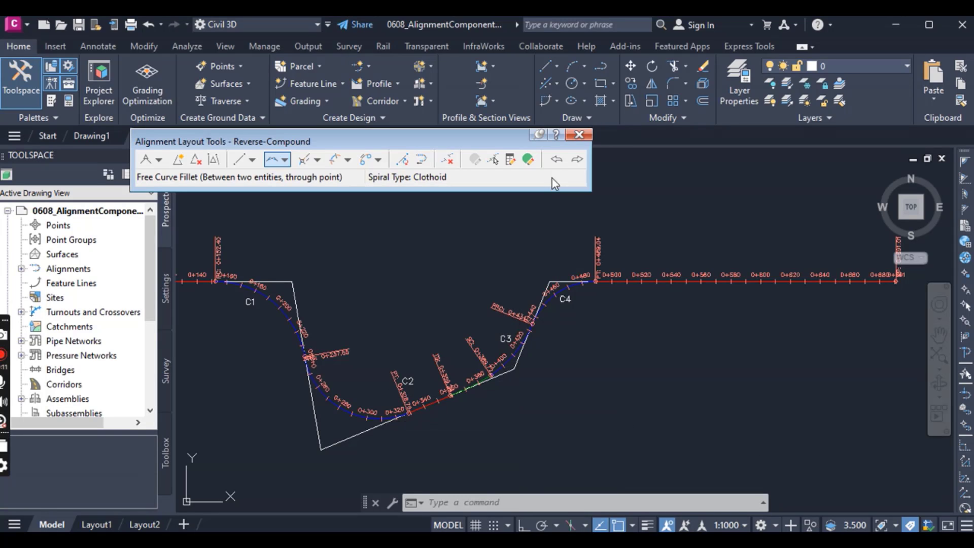
pyautogui.click(574, 140)
pyautogui.press('Escape')
pyautogui.press('Escape')
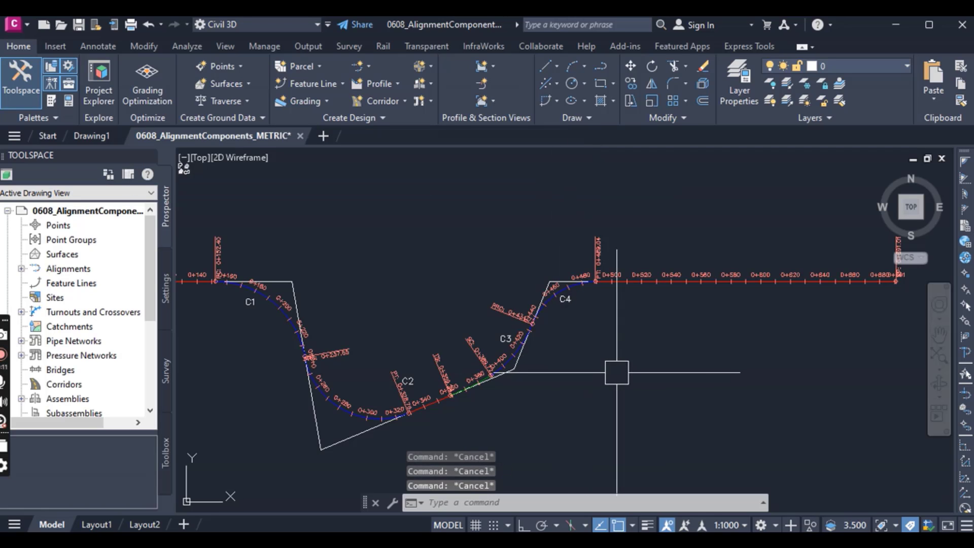
pyautogui.scroll(-2, 597, 375)
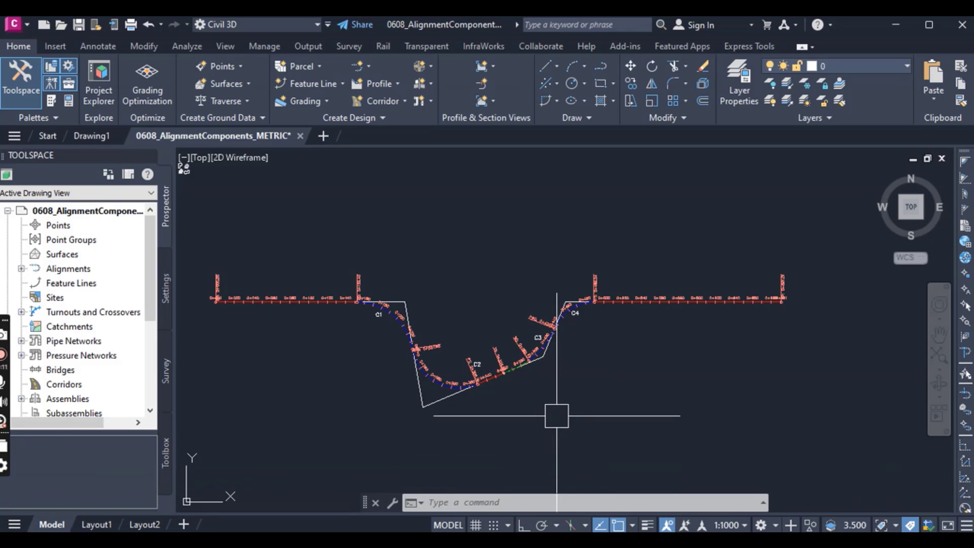
pyautogui.moveTo(585, 405)
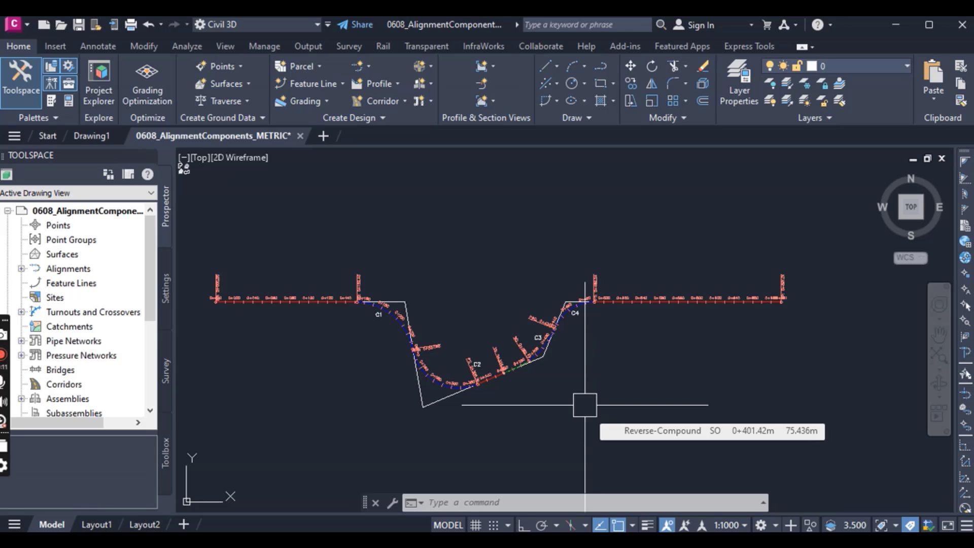
pyautogui.scroll(3, 516, 401)
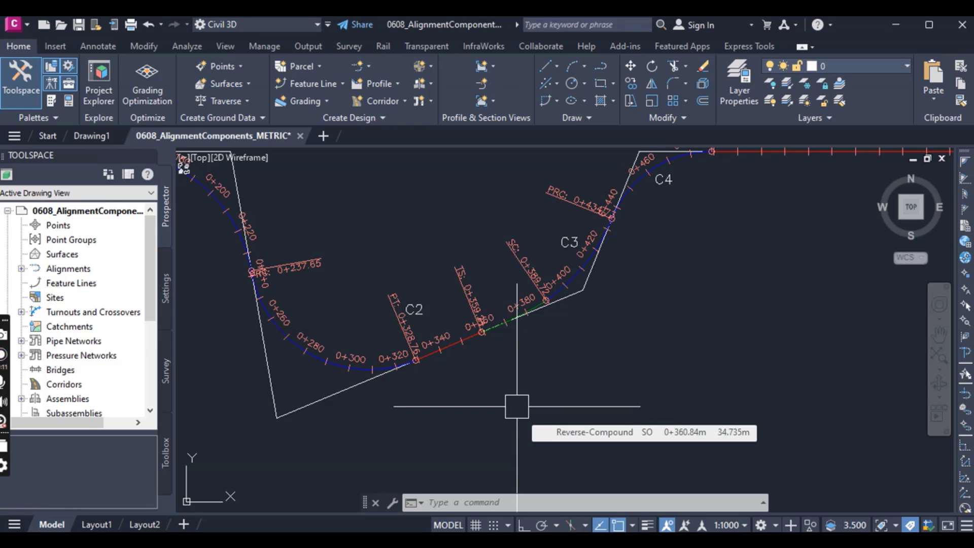
pyautogui.scroll(-3, 516, 406)
pyautogui.scroll(-2, 518, 401)
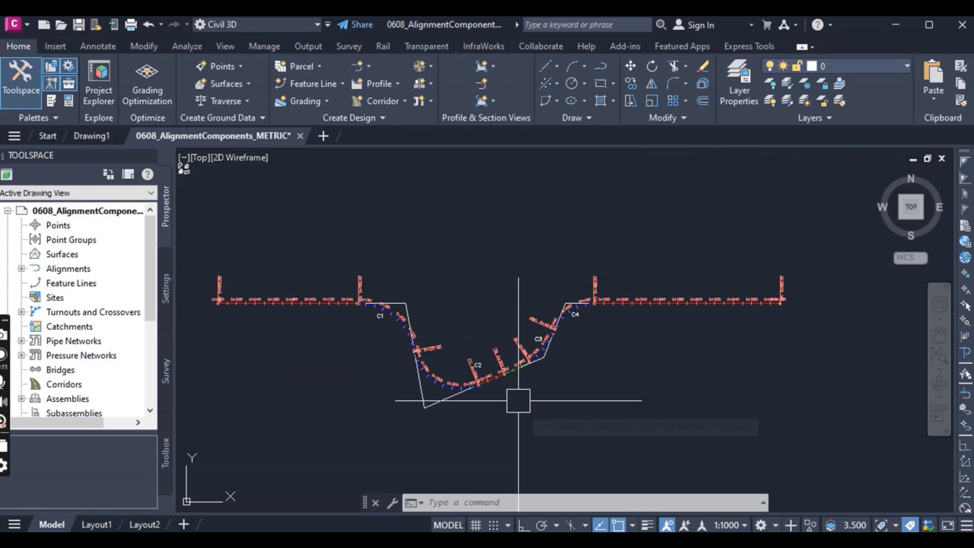